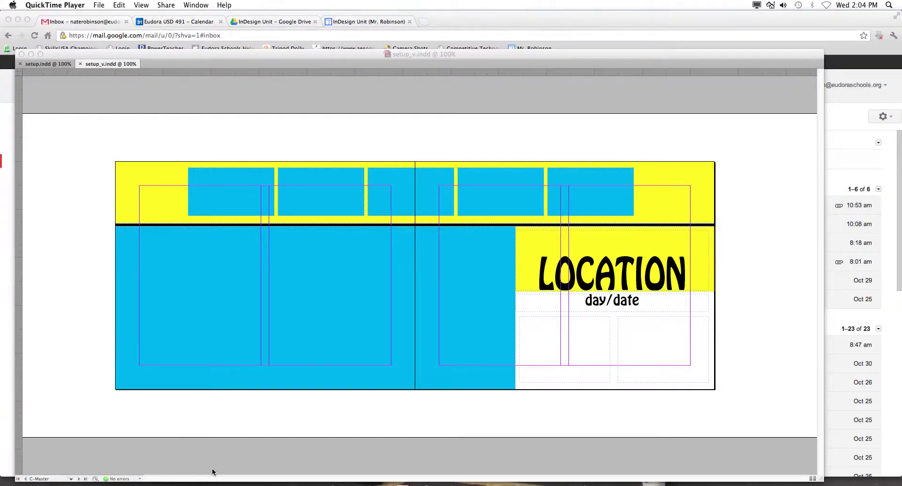
Bring InDesign to the front and switch to the setup.indd document.
{"action": "left_click", "coordinate": [239, 419]}
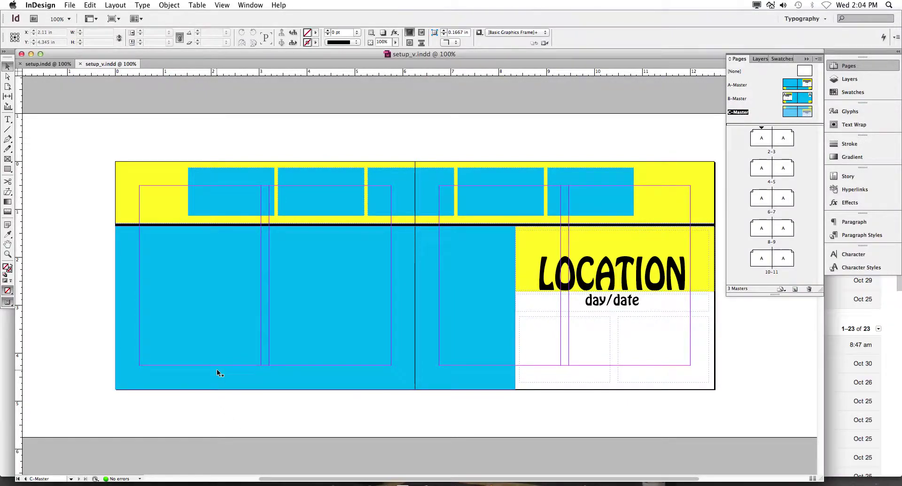
{"action": "left_click", "coordinate": [48, 64]}
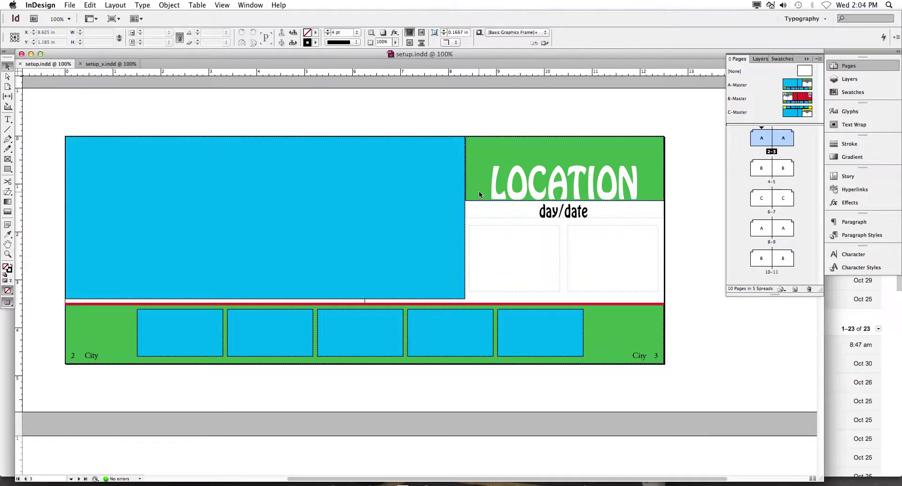
Scroll through setup.indd's spreads from 2-3 down to 10-11, then return to setup_v.indd.
{"action": "scroll", "coordinate": [479, 193], "scroll_direction": "up", "scroll_amount": 1}
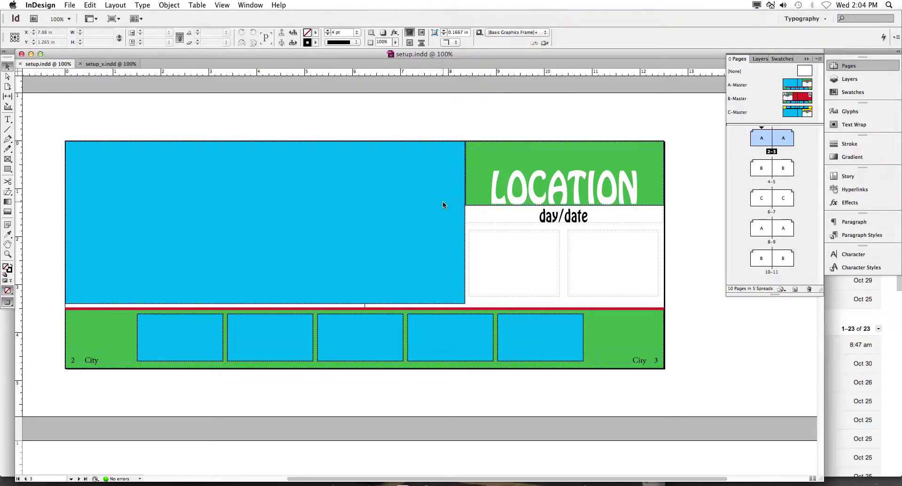
{"action": "scroll", "coordinate": [430, 202], "scroll_direction": "down", "scroll_amount": 10}
{"action": "scroll", "coordinate": [430, 202], "scroll_direction": "up", "scroll_amount": 10}
{"action": "scroll", "coordinate": [401, 194], "scroll_direction": "down", "scroll_amount": 10}
{"action": "scroll", "coordinate": [401, 195], "scroll_direction": "down", "scroll_amount": 10}
{"action": "scroll", "coordinate": [401, 194], "scroll_direction": "down", "scroll_amount": 5}
{"action": "scroll", "coordinate": [401, 198], "scroll_direction": "down", "scroll_amount": 2}
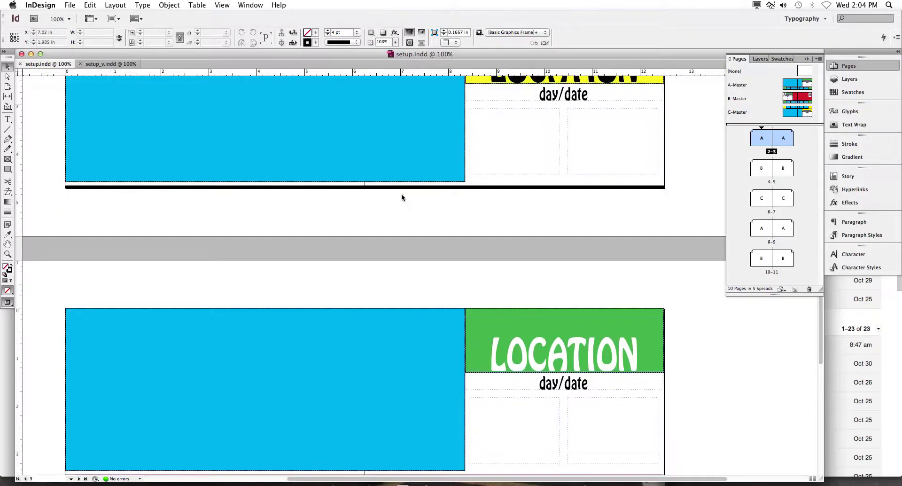
{"action": "scroll", "coordinate": [401, 197], "scroll_direction": "up", "scroll_amount": 5}
{"action": "scroll", "coordinate": [401, 195], "scroll_direction": "down", "scroll_amount": 12}
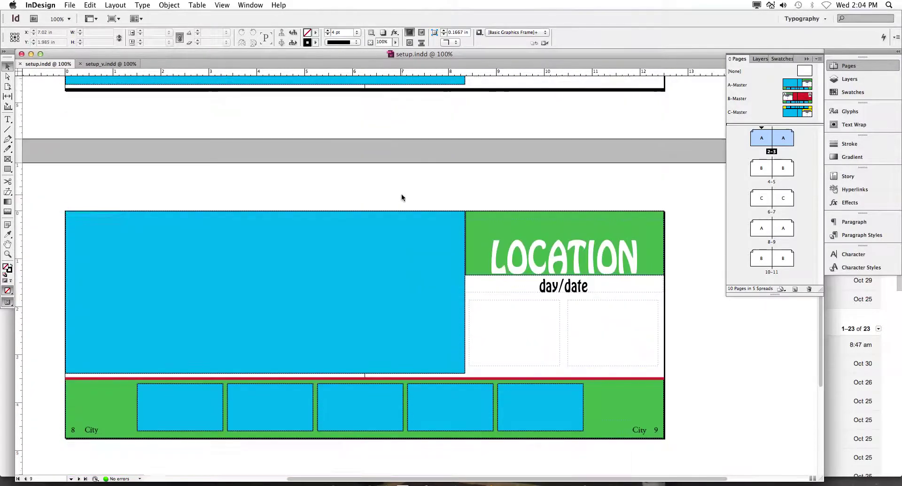
{"action": "scroll", "coordinate": [402, 198], "scroll_direction": "down", "scroll_amount": 10}
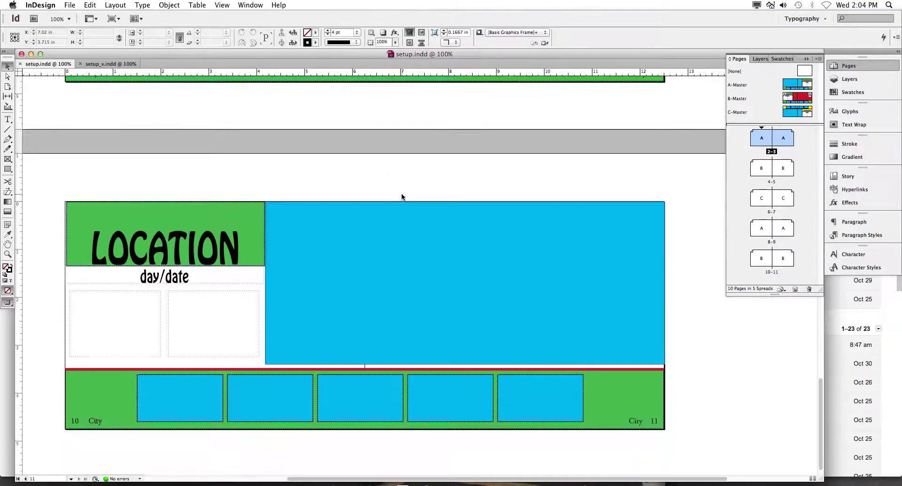
{"action": "scroll", "coordinate": [401, 197], "scroll_direction": "up", "scroll_amount": 7}
{"action": "scroll", "coordinate": [401, 196], "scroll_direction": "down", "scroll_amount": 8}
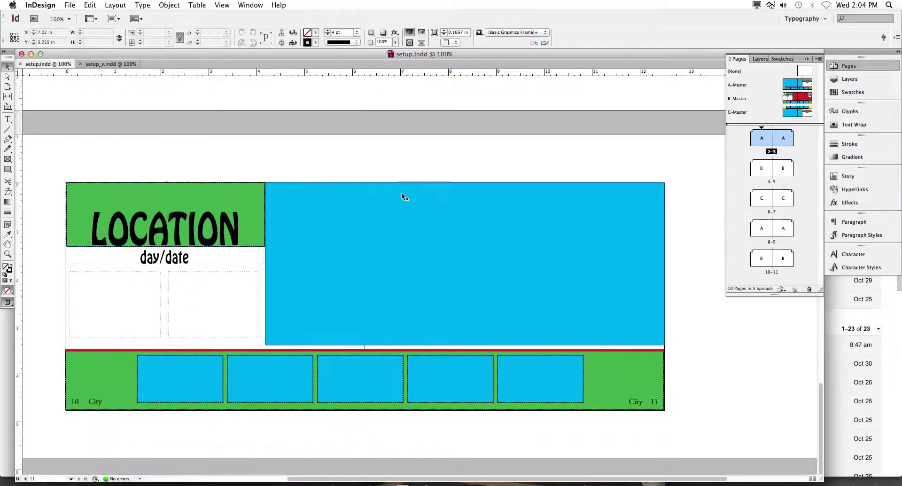
{"action": "scroll", "coordinate": [401, 192], "scroll_direction": "up", "scroll_amount": 20}
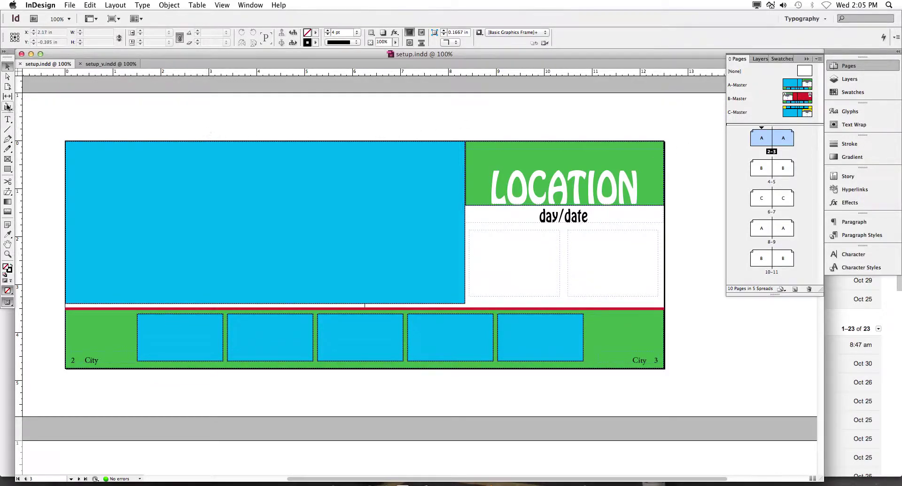
{"action": "left_click", "coordinate": [113, 67]}
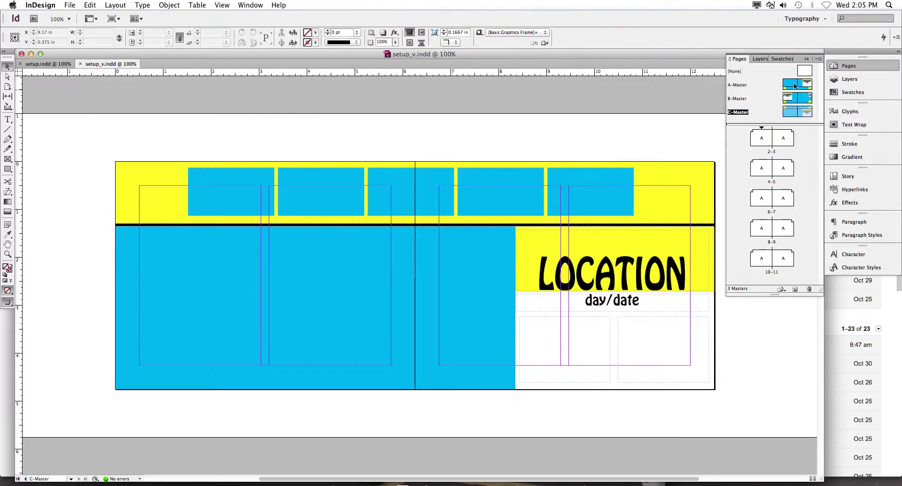
Collapse and reshow the Pages panel, then bring up its panel menu.
{"action": "left_click", "coordinate": [871, 66]}
{"action": "left_click", "coordinate": [871, 66]}
{"action": "left_click", "coordinate": [818, 59]}
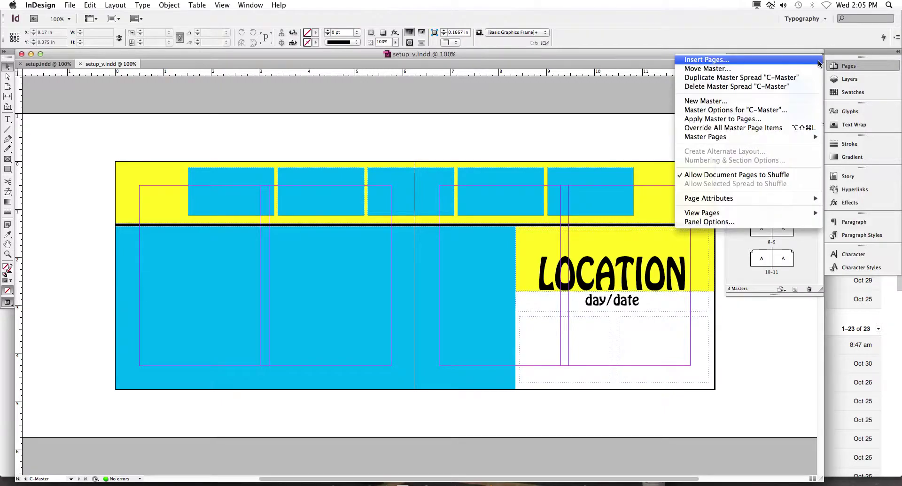
{"action": "left_click", "coordinate": [752, 220]}
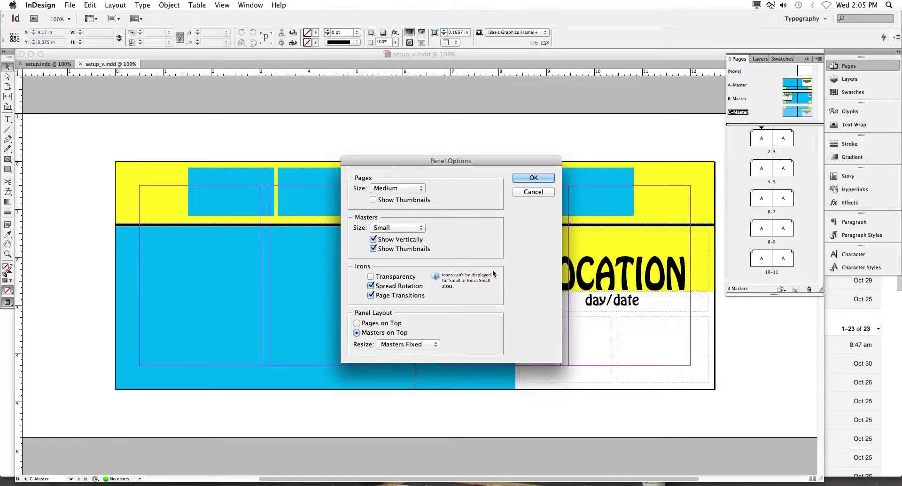
{"action": "left_click", "coordinate": [525, 178]}
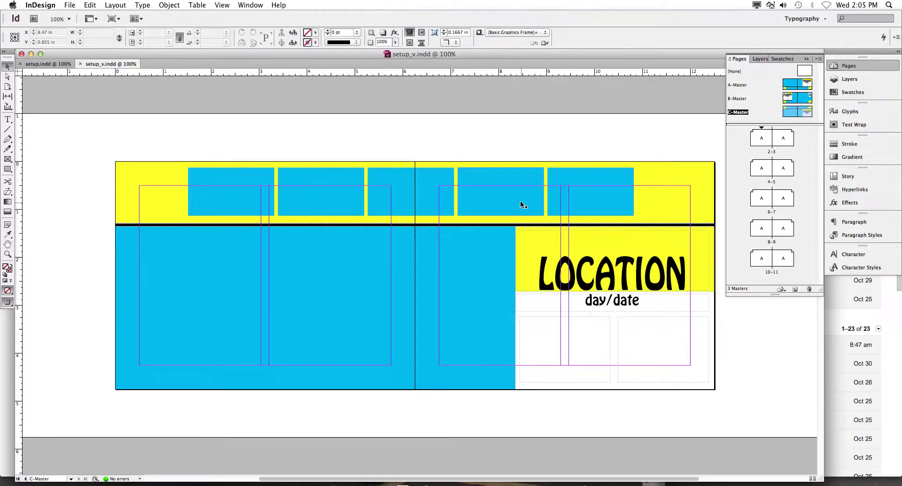
{"action": "scroll", "coordinate": [629, 182], "scroll_direction": "right", "scroll_amount": 3}
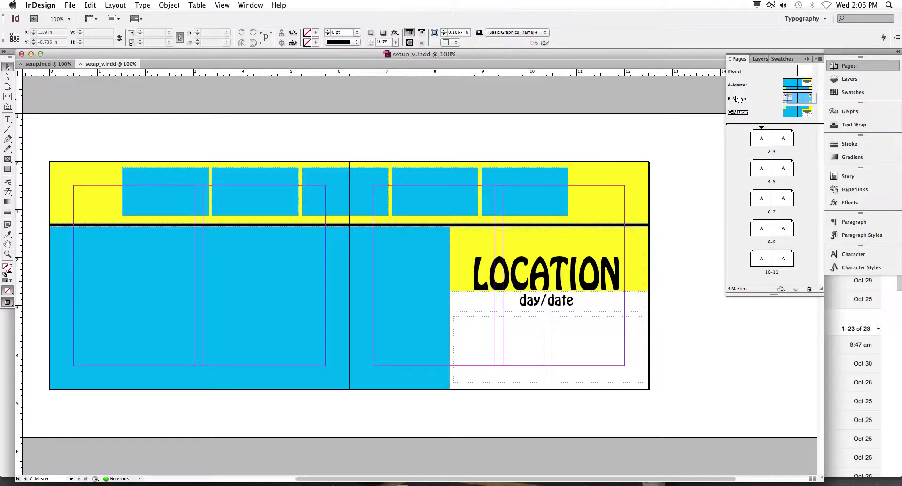
Drag B-Master onto spread 4-5 and C-Master onto spread 6-7 in the Pages panel.
{"action": "left_click_drag", "start_coordinate": [738, 98], "coordinate": [783, 160]}
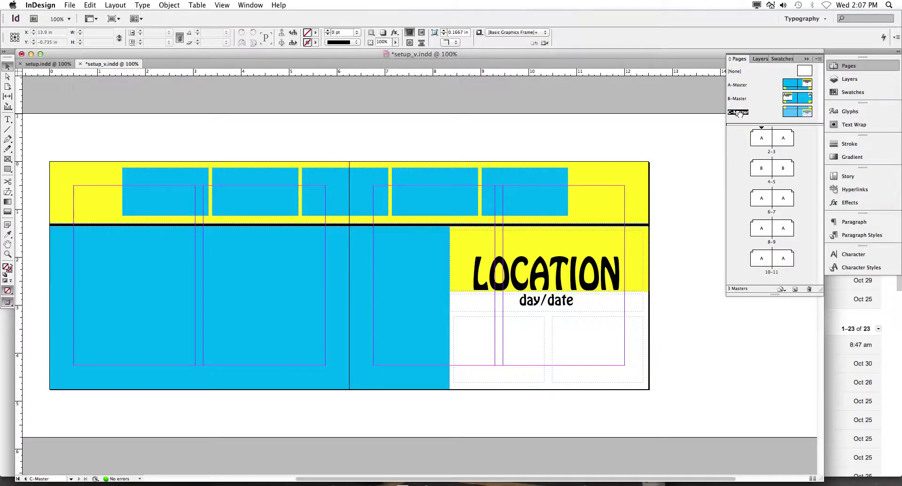
{"action": "left_click_drag", "start_coordinate": [739, 115], "coordinate": [784, 188]}
Use Apply Master to Pages to assign B-Master to pages 10-11.
{"action": "left_click", "coordinate": [817, 60]}
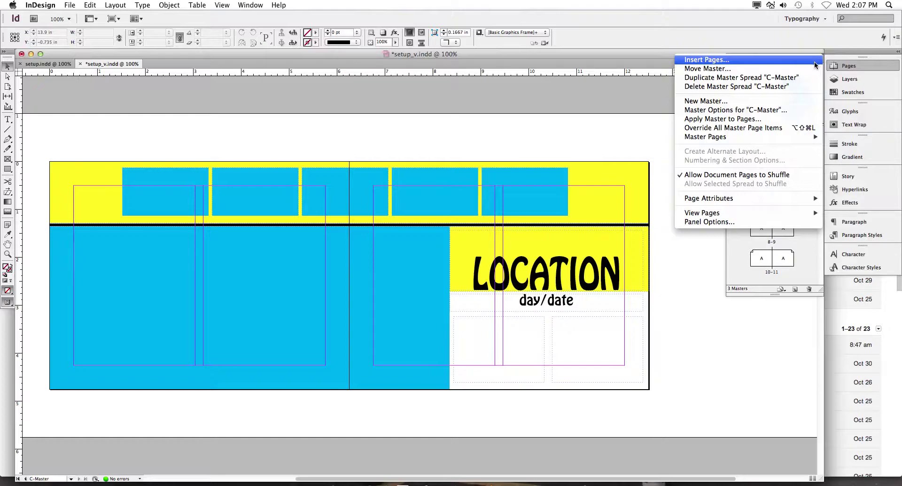
{"action": "left_click", "coordinate": [747, 123]}
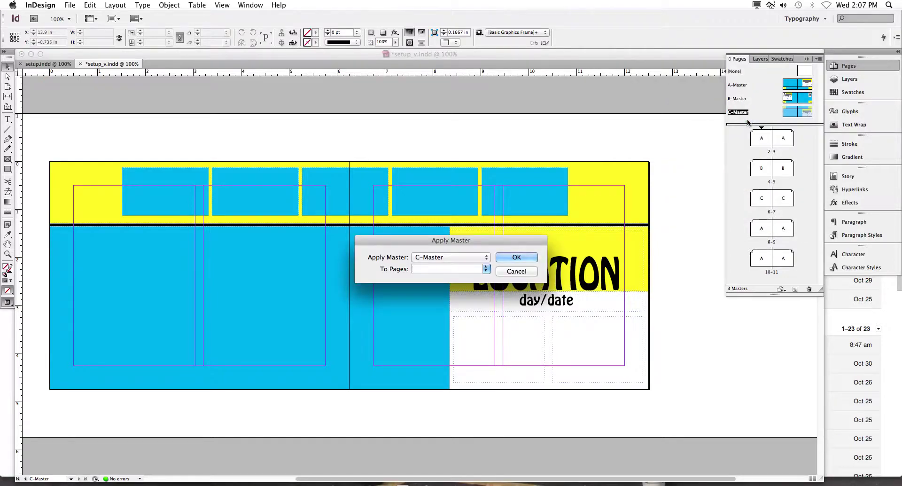
{"action": "left_click", "coordinate": [447, 257]}
{"action": "left_click", "coordinate": [445, 249]}
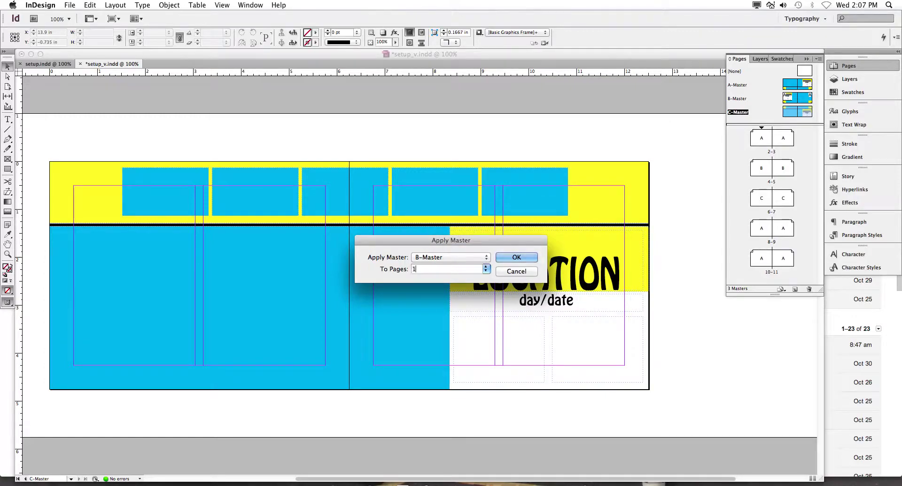
{"action": "type", "text": "10-11"}
{"action": "left_click", "coordinate": [509, 259]}
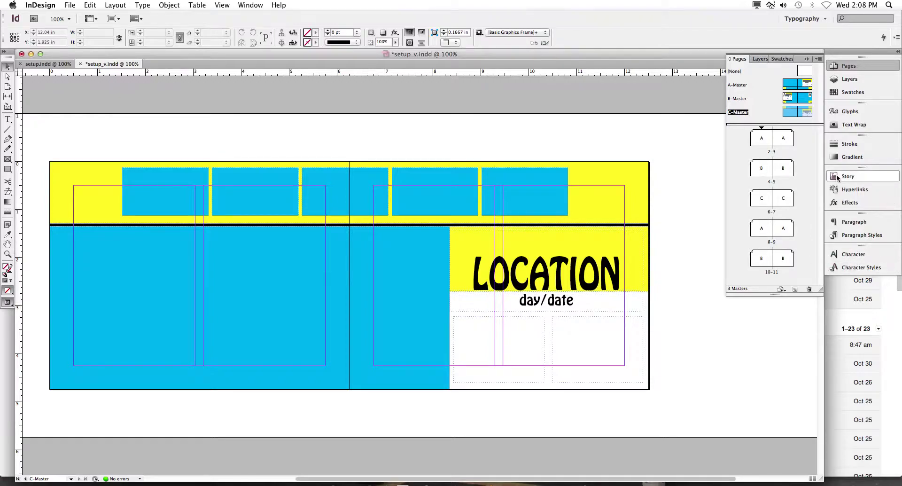
Jump to page 3, glance at C-Master, return to spread 2-3 and zoom out with the Selection tool.
{"action": "double_click", "coordinate": [783, 139]}
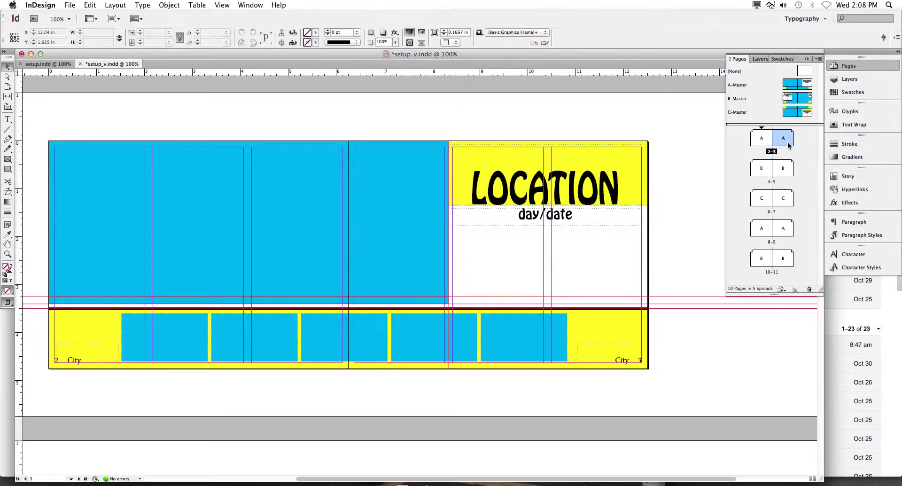
{"action": "key", "text": "super+0"}
{"action": "double_click", "coordinate": [737, 112]}
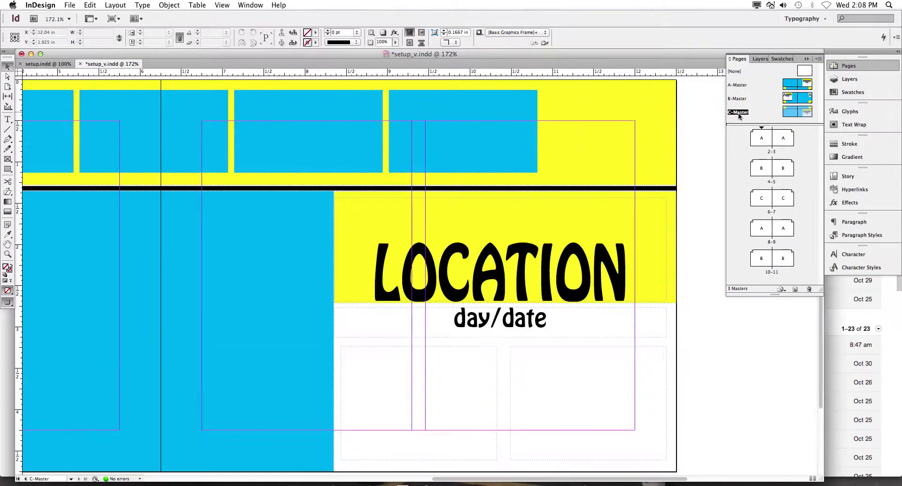
{"action": "double_click", "coordinate": [785, 142]}
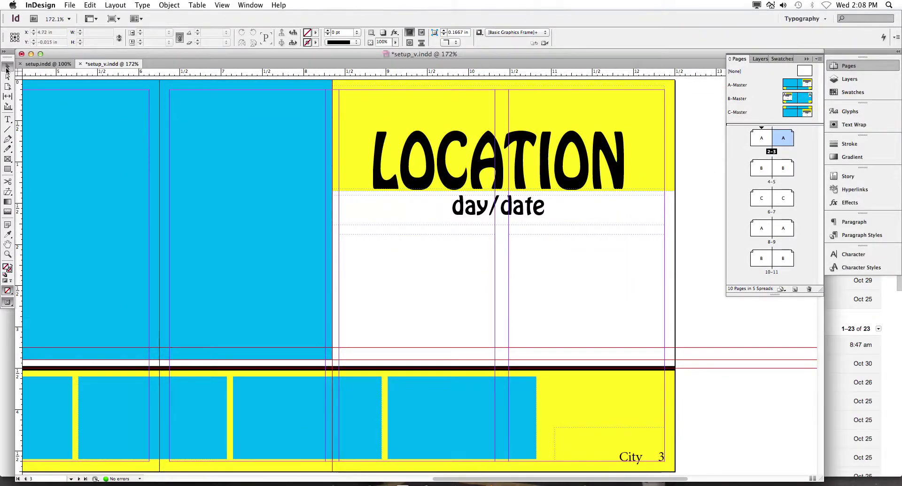
{"action": "left_click", "coordinate": [7, 67]}
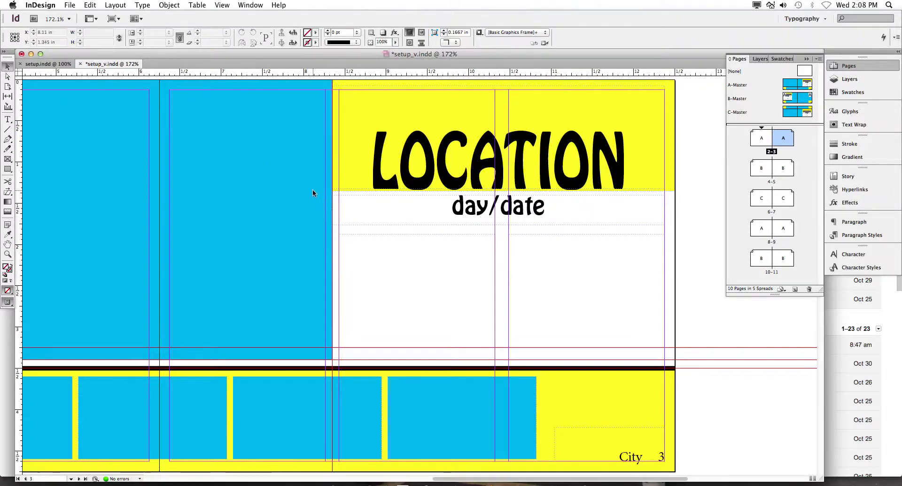
{"action": "key", "text": "super+minus"}
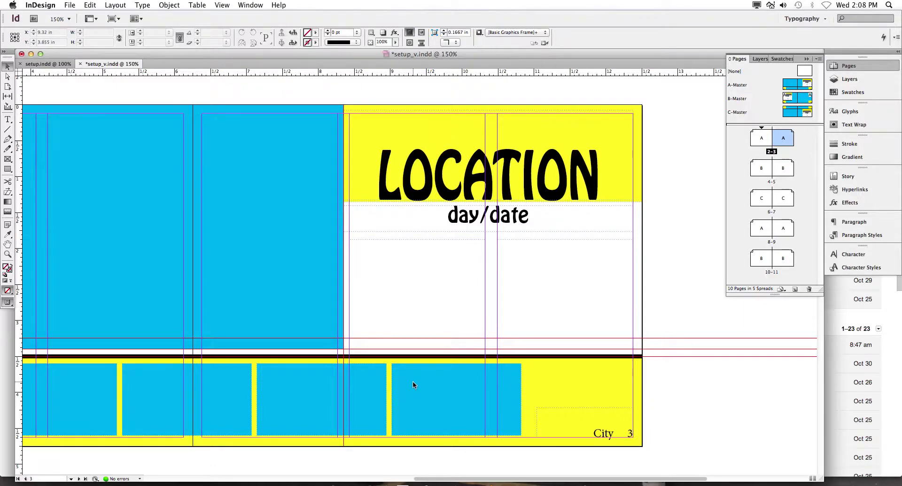
Retype page 3's LOCATION headline as MANAROLA with the Type tool, then save with Cmd+S.
{"action": "left_click", "coordinate": [439, 168]}
{"action": "key", "text": "Delete"}
{"action": "key", "text": "super+z"}
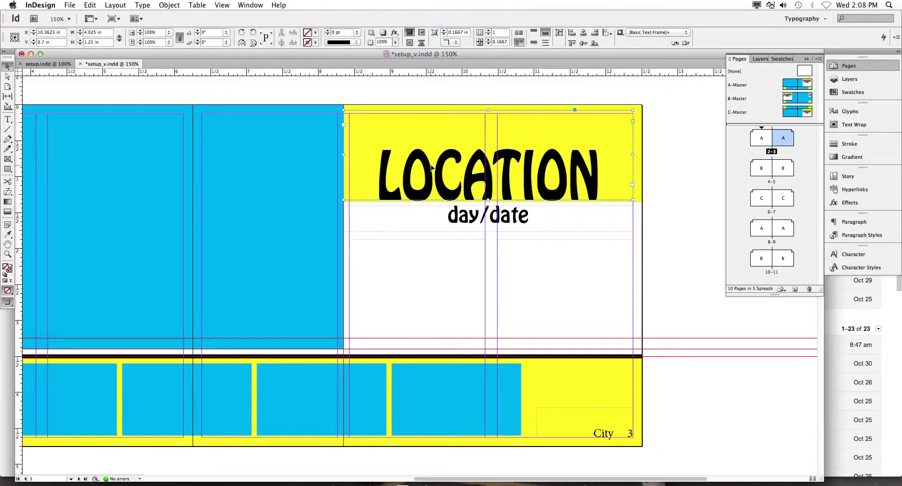
{"action": "left_click", "coordinate": [7, 120]}
{"action": "double_click", "coordinate": [467, 180]}
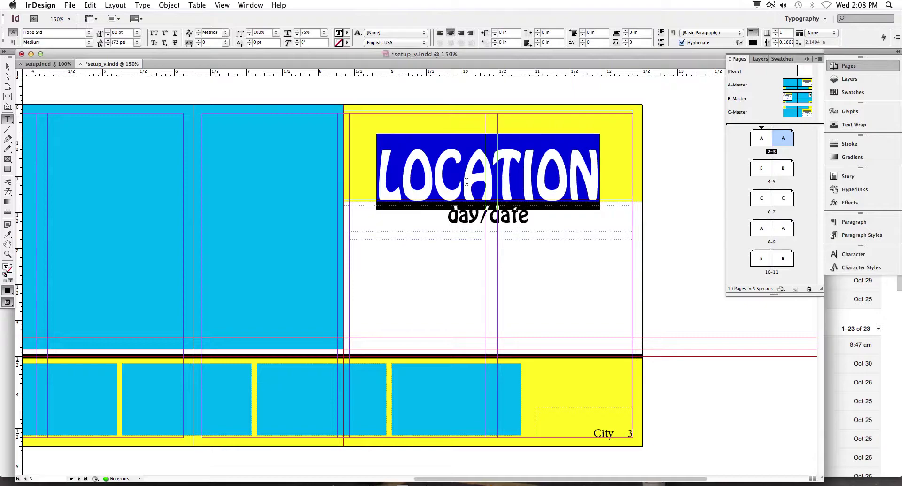
{"action": "type", "text": "MA"}
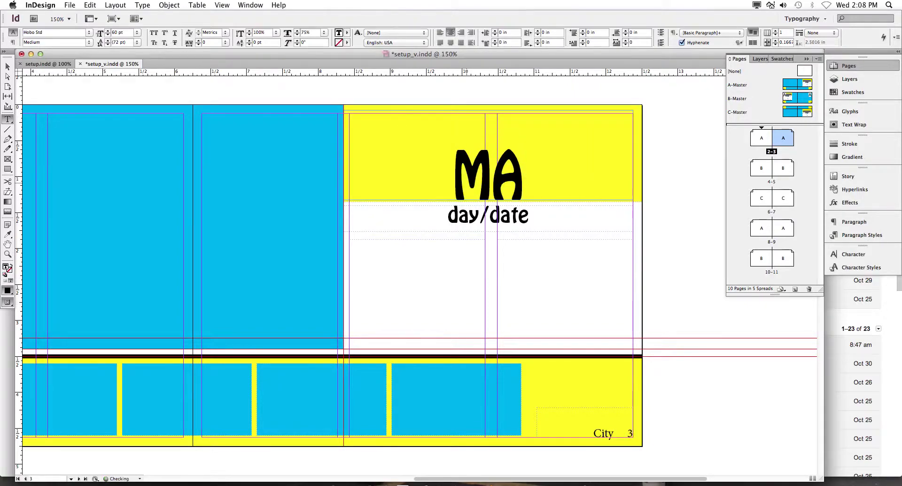
{"action": "type", "text": "NAROLA"}
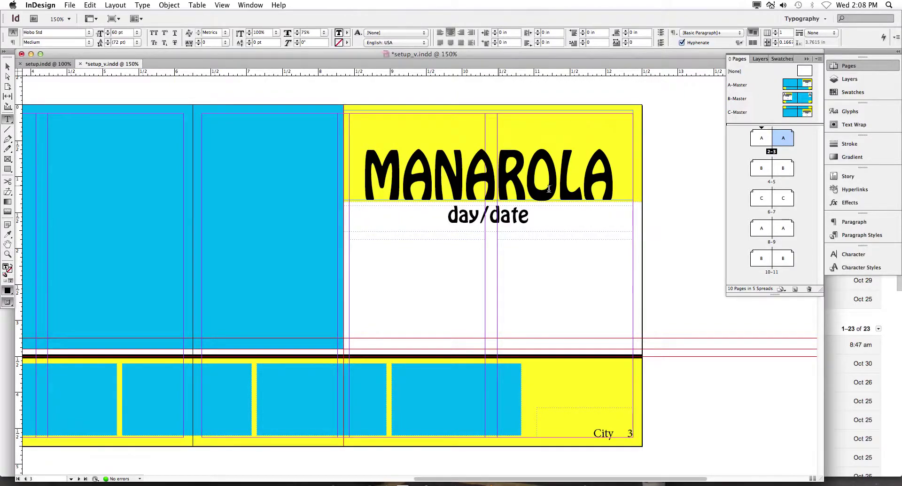
{"action": "left_click", "coordinate": [651, 184]}
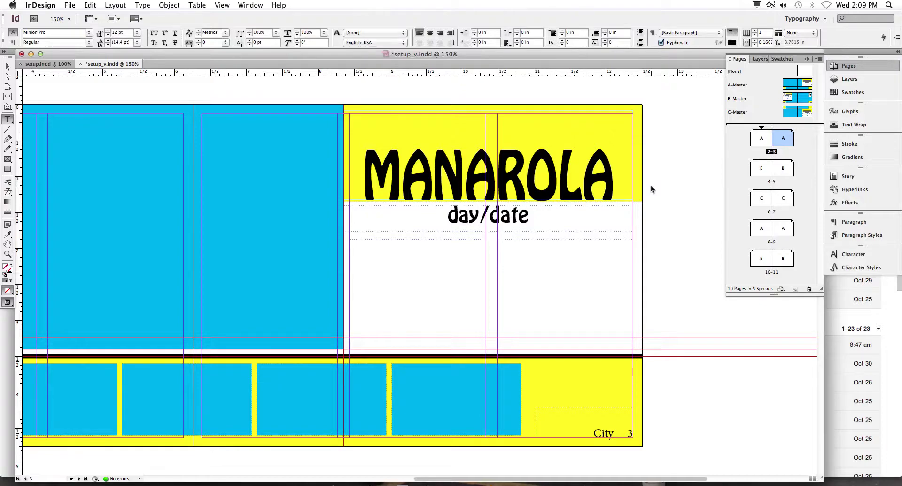
{"action": "key", "text": "super+s"}
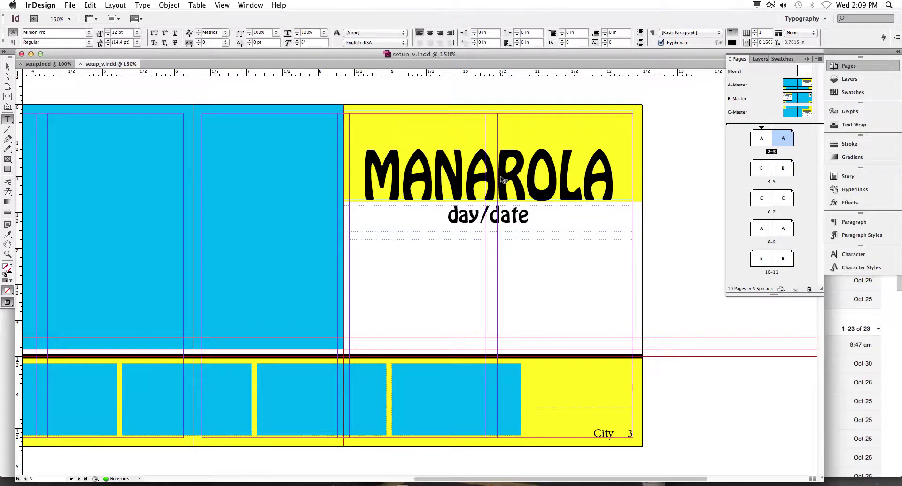
Open the A-Master spread for editing with the Selection tool.
{"action": "scroll", "coordinate": [157, 125], "scroll_direction": "up", "scroll_amount": 3}
{"action": "left_click", "coordinate": [8, 69]}
{"action": "double_click", "coordinate": [738, 85]}
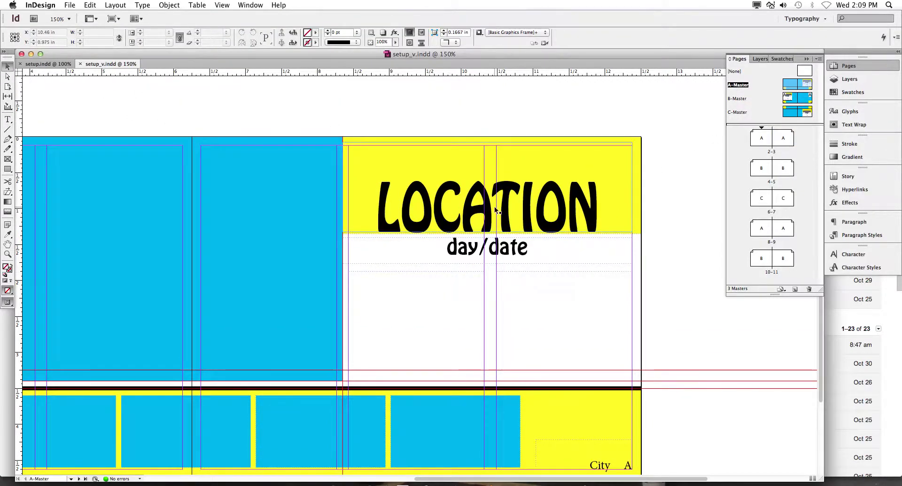
{"action": "left_click", "coordinate": [517, 204]}
{"action": "left_click", "coordinate": [695, 190]}
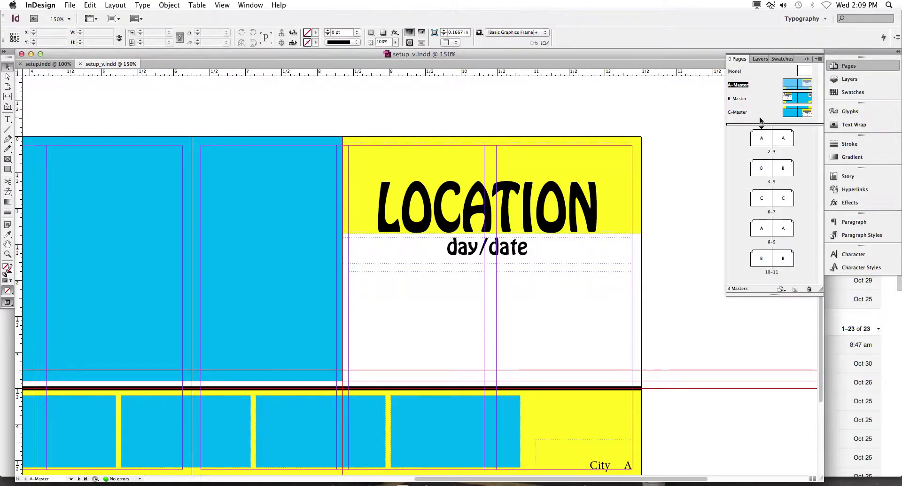
Select the word LOCATION and apply the [Paper] swatch to make it white.
{"action": "left_click", "coordinate": [7, 119]}
{"action": "left_click", "coordinate": [427, 200]}
{"action": "double_click", "coordinate": [428, 200]}
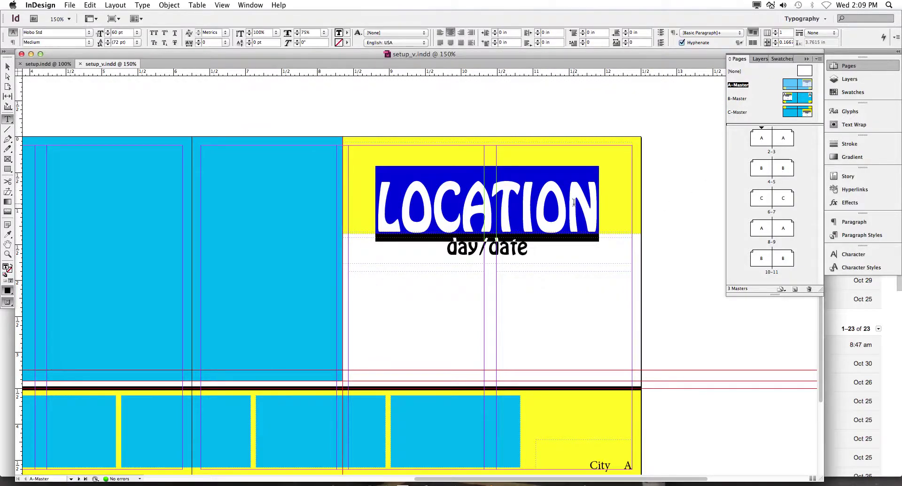
{"action": "left_click", "coordinate": [866, 94]}
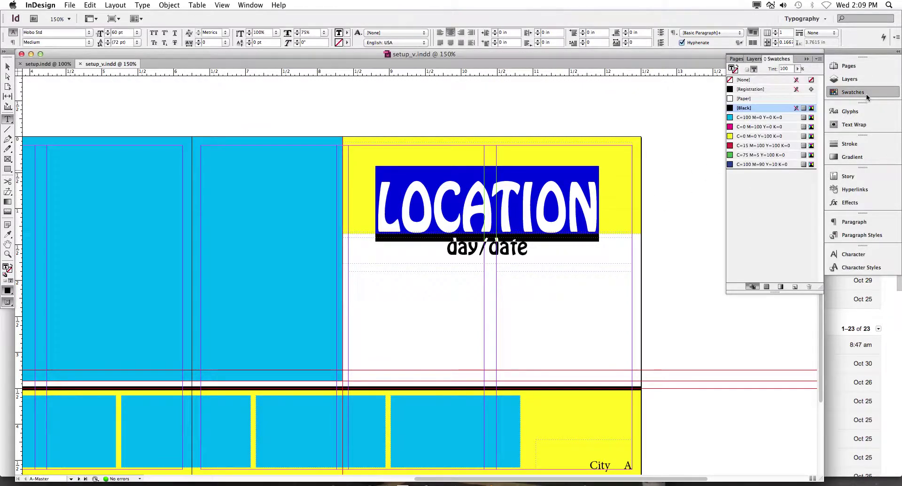
{"action": "left_click", "coordinate": [746, 100]}
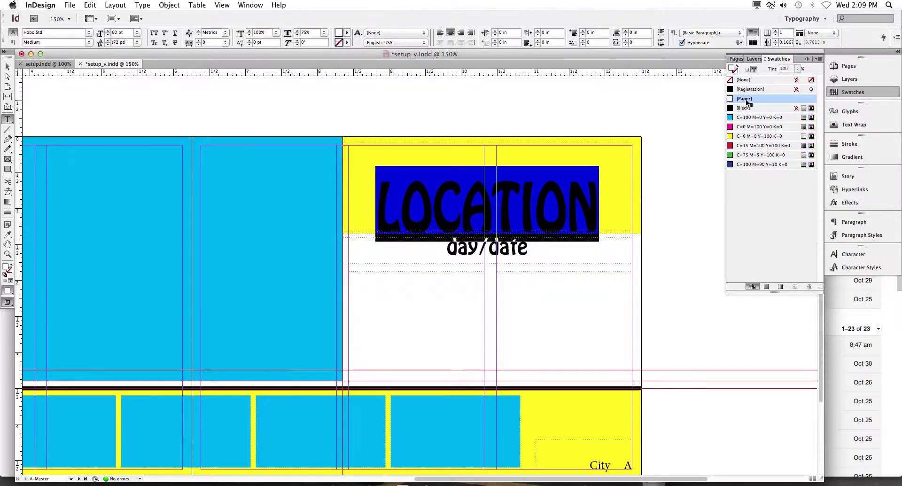
{"action": "left_click", "coordinate": [679, 175]}
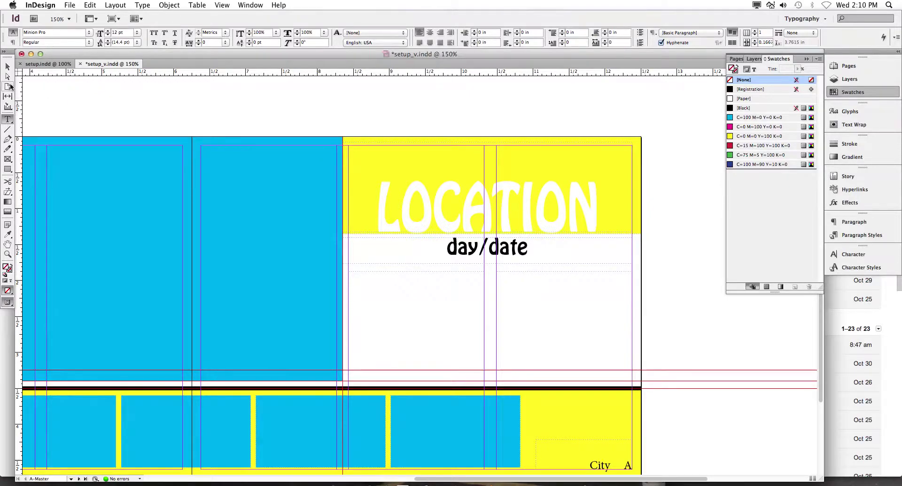
Fill the LOCATION banner with green C=75 M=5 Y=100 K=0 and stroke it [Black].
{"action": "left_click", "coordinate": [8, 69]}
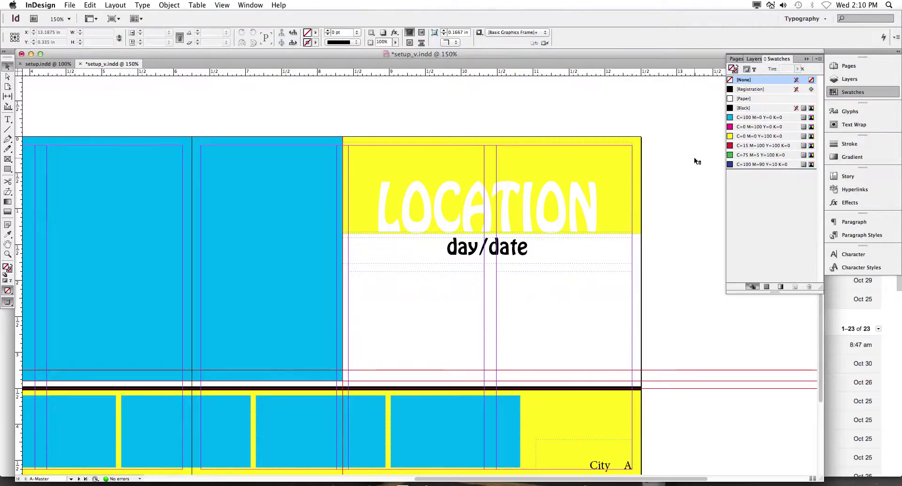
{"action": "left_click", "coordinate": [641, 151]}
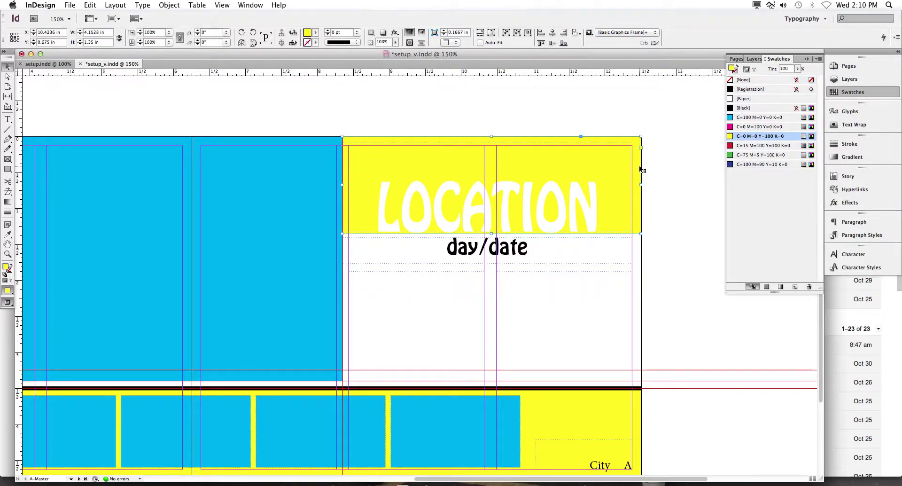
{"action": "left_click", "coordinate": [315, 33]}
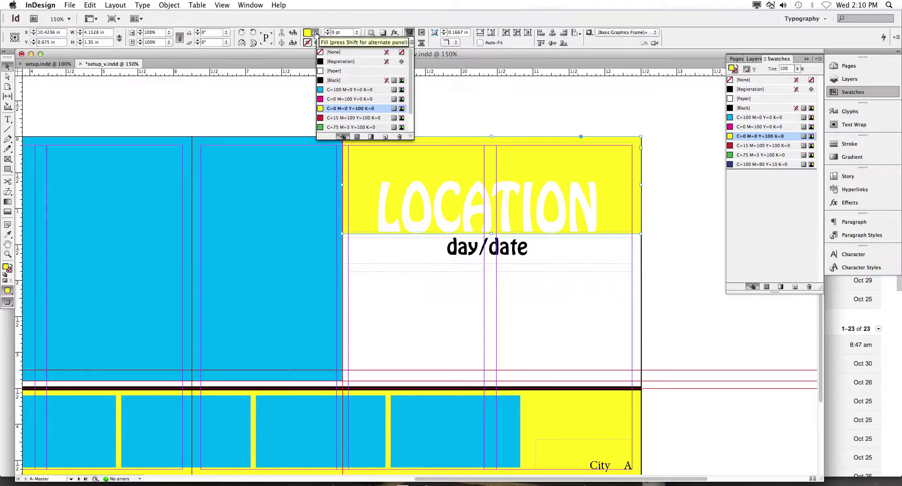
{"action": "left_click", "coordinate": [346, 127]}
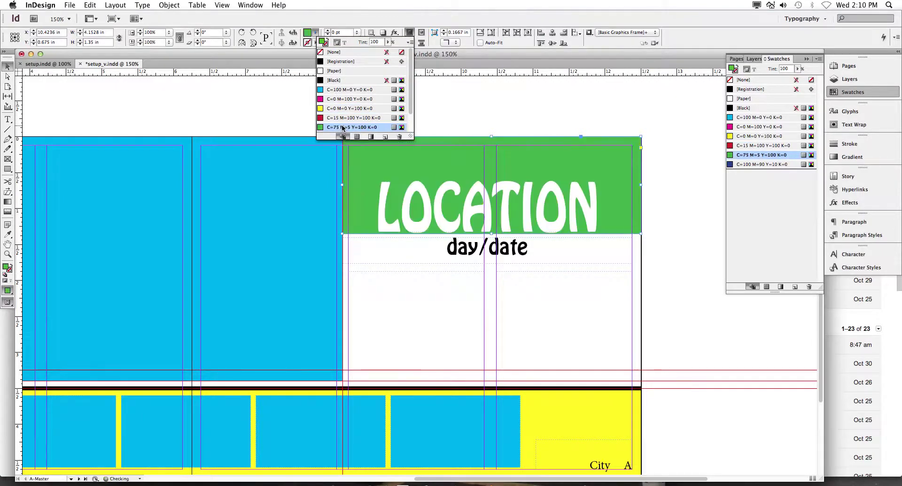
{"action": "left_click", "coordinate": [316, 43]}
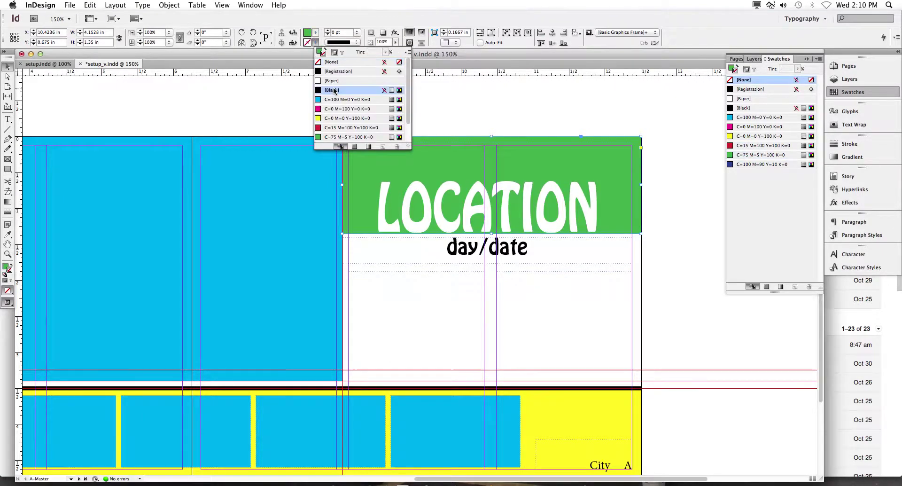
{"action": "left_click", "coordinate": [334, 90]}
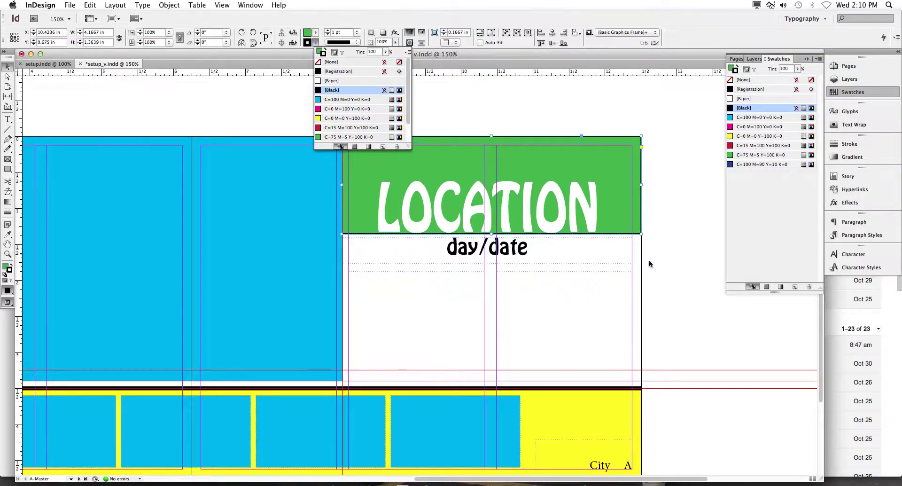
{"action": "left_click", "coordinate": [670, 267]}
{"action": "scroll", "coordinate": [668, 265], "scroll_direction": "down", "scroll_amount": 3}
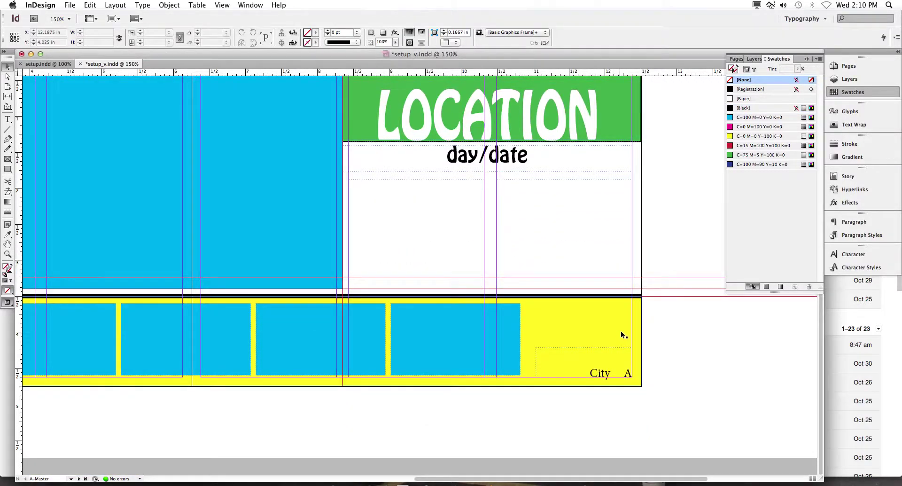
Give the bottom footer band a C=75 M=5 Y=100 K=0 green fill and a [Black] stroke.
{"action": "left_click", "coordinate": [635, 320]}
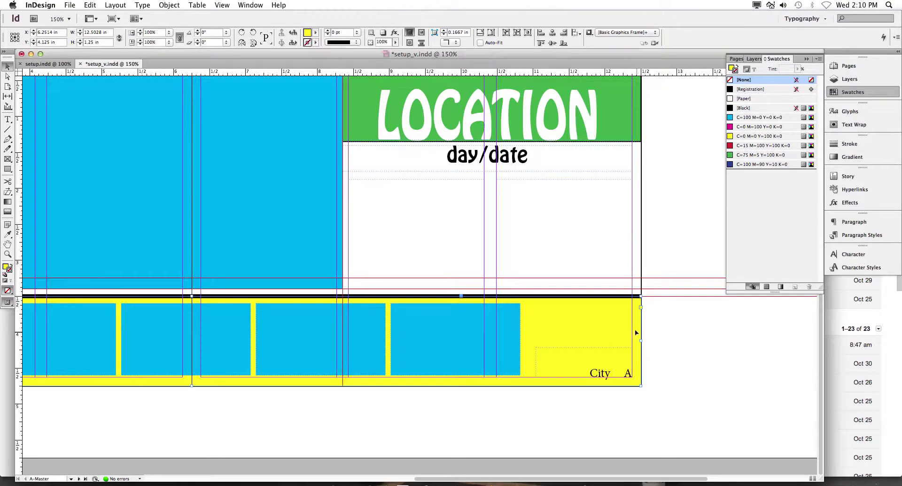
{"action": "left_click", "coordinate": [315, 42]}
{"action": "left_click", "coordinate": [340, 127]}
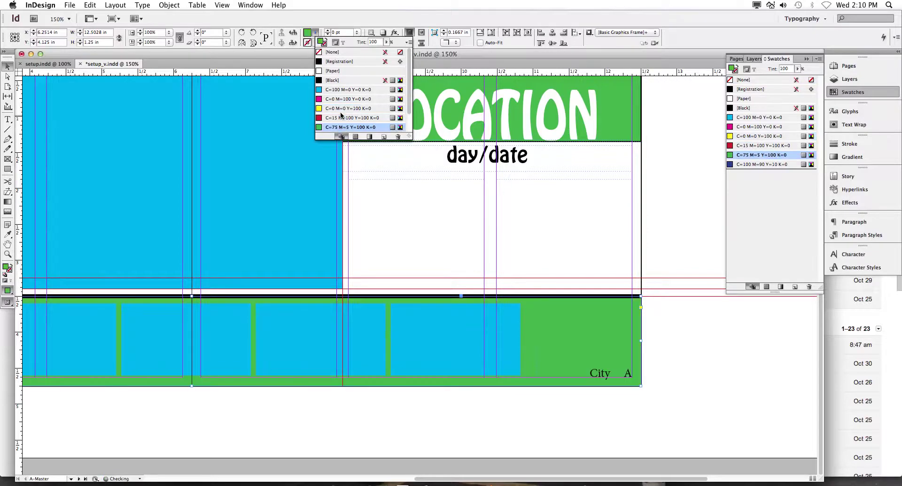
{"action": "left_click", "coordinate": [314, 43]}
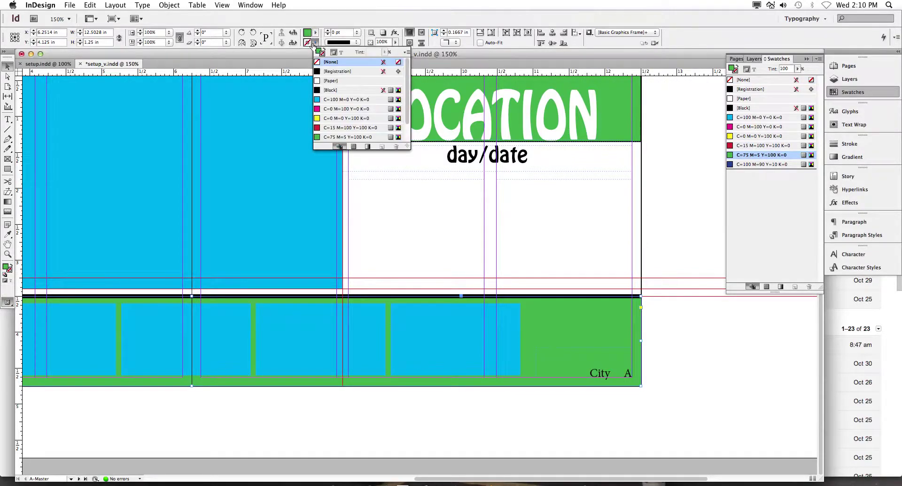
{"action": "left_click", "coordinate": [341, 91]}
{"action": "left_click", "coordinate": [685, 355]}
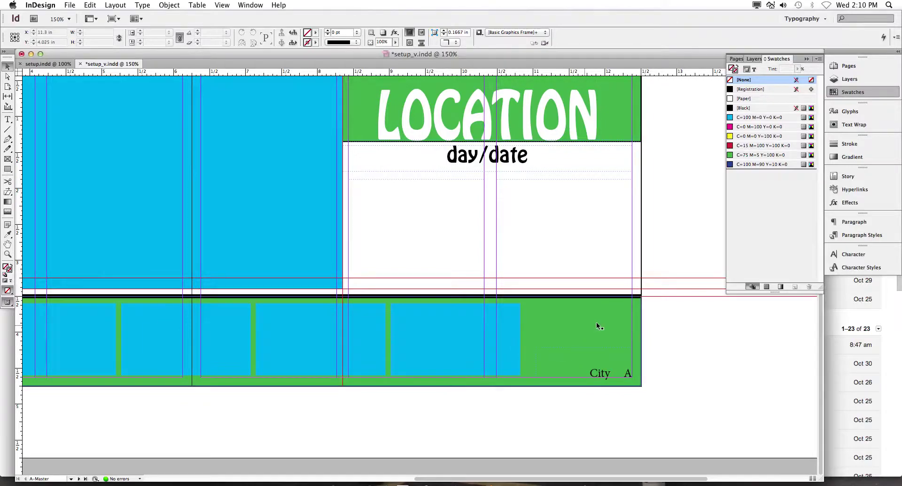
Change the A-Master 4 pt horizontal rule's stroke from black to red C=15 M=100 Y=100 K=0.
{"action": "left_click", "coordinate": [633, 295]}
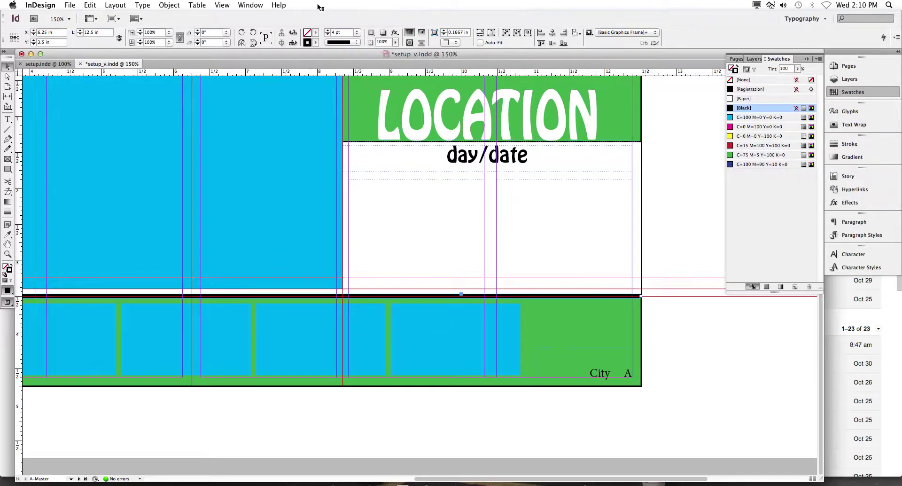
{"action": "left_click", "coordinate": [315, 43]}
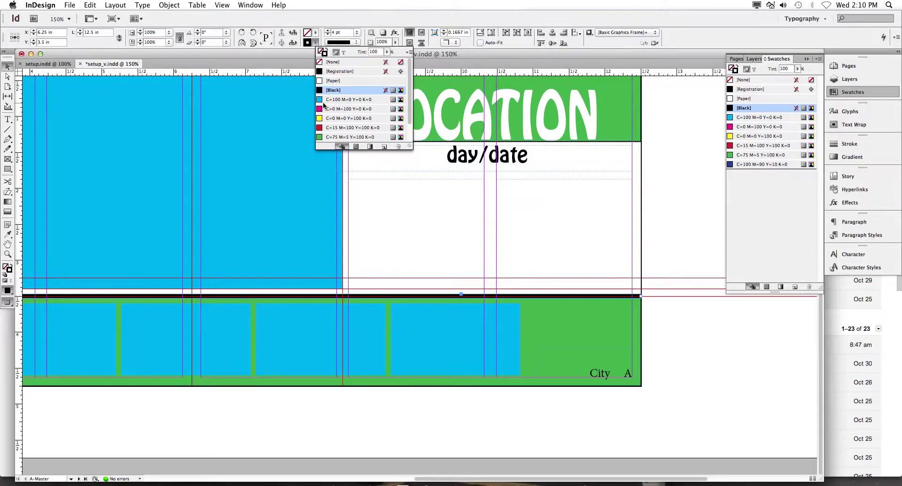
{"action": "left_click", "coordinate": [332, 129]}
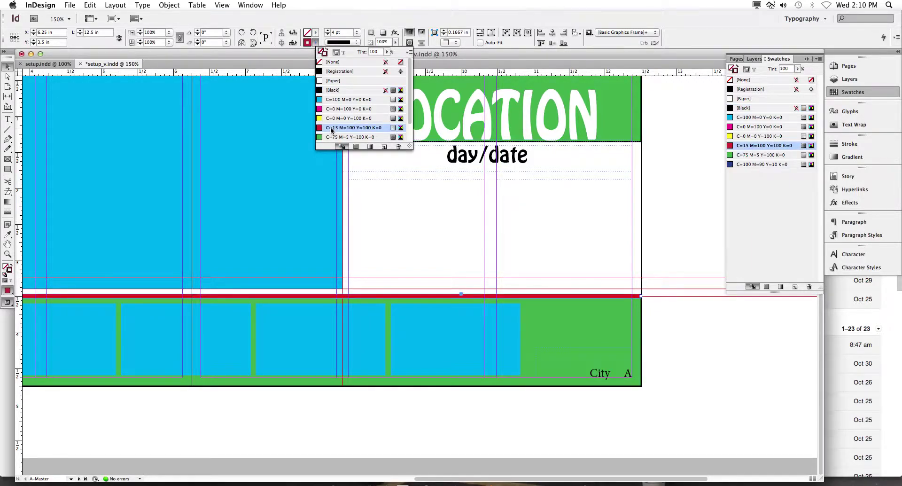
{"action": "left_click", "coordinate": [675, 306]}
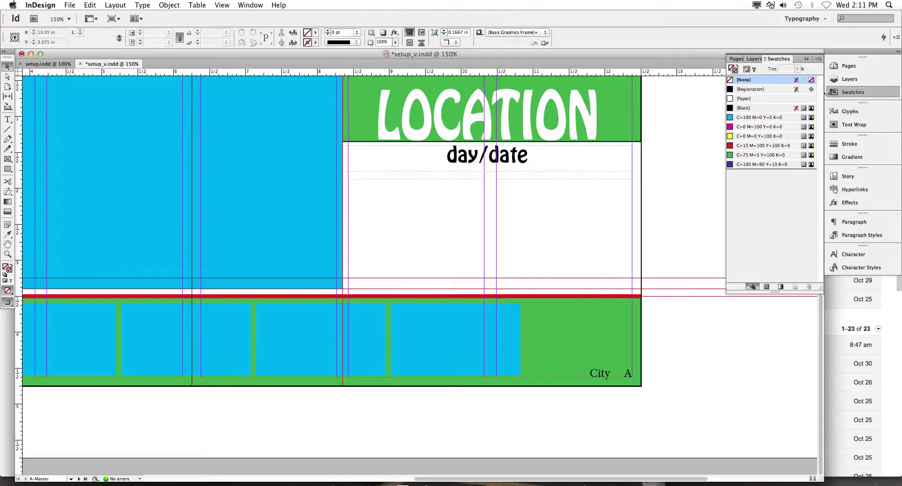
Display B-Master to confirm it carries the green bands and red rule.
{"action": "left_click", "coordinate": [857, 64]}
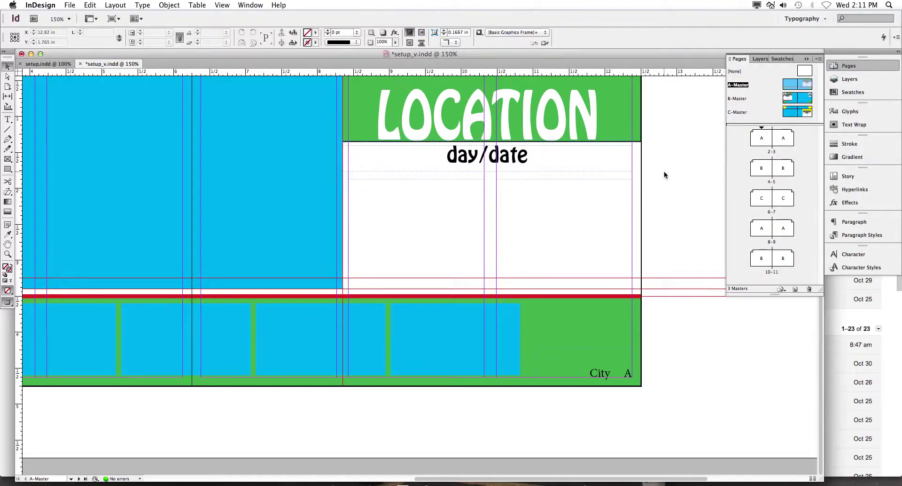
{"action": "double_click", "coordinate": [738, 98]}
{"action": "left_click_drag", "start_coordinate": [738, 98], "coordinate": [735, 118]}
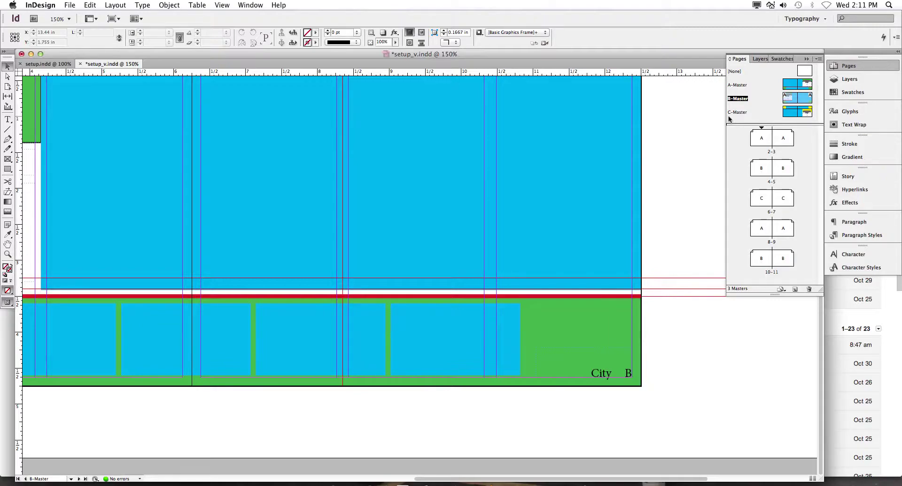
Look over the C-Master spread, then go to spread 4-5.
{"action": "double_click", "coordinate": [741, 112]}
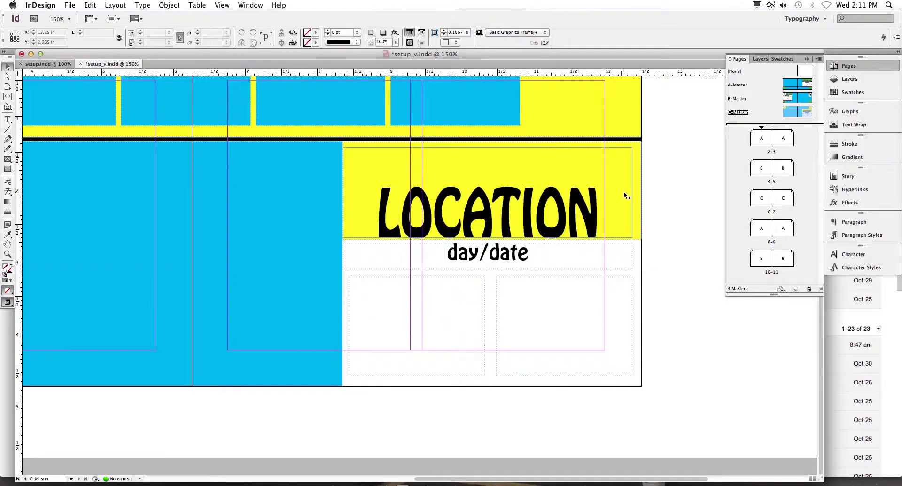
{"action": "scroll", "coordinate": [620, 196], "scroll_direction": "up", "scroll_amount": 5}
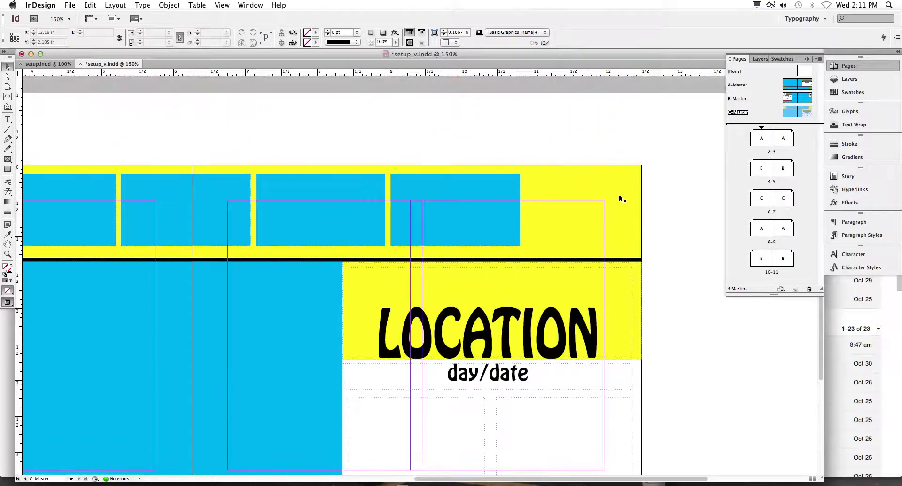
{"action": "scroll", "coordinate": [618, 194], "scroll_direction": "down", "scroll_amount": 5}
{"action": "scroll", "coordinate": [615, 193], "scroll_direction": "left", "scroll_amount": 5}
{"action": "scroll", "coordinate": [615, 193], "scroll_direction": "left", "scroll_amount": 8}
{"action": "scroll", "coordinate": [615, 193], "scroll_direction": "down", "scroll_amount": 2}
{"action": "scroll", "coordinate": [616, 193], "scroll_direction": "up", "scroll_amount": 5}
{"action": "scroll", "coordinate": [614, 193], "scroll_direction": "down", "scroll_amount": 5}
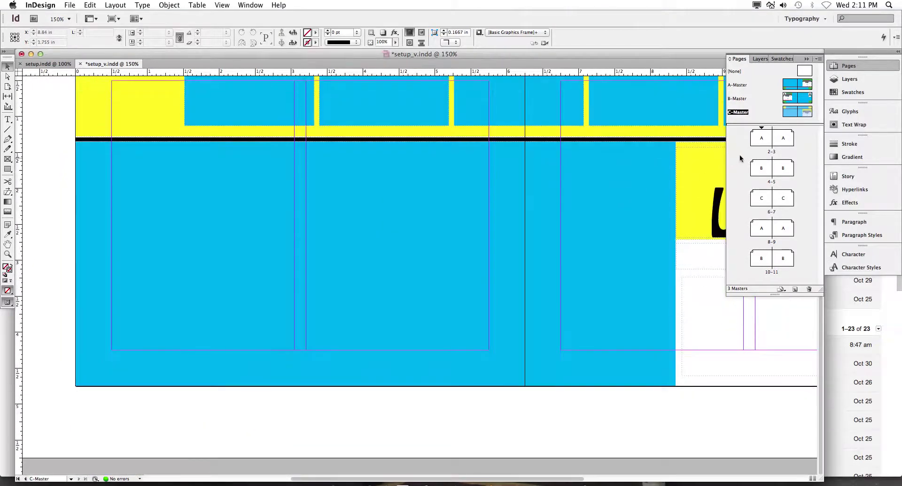
{"action": "double_click", "coordinate": [769, 181]}
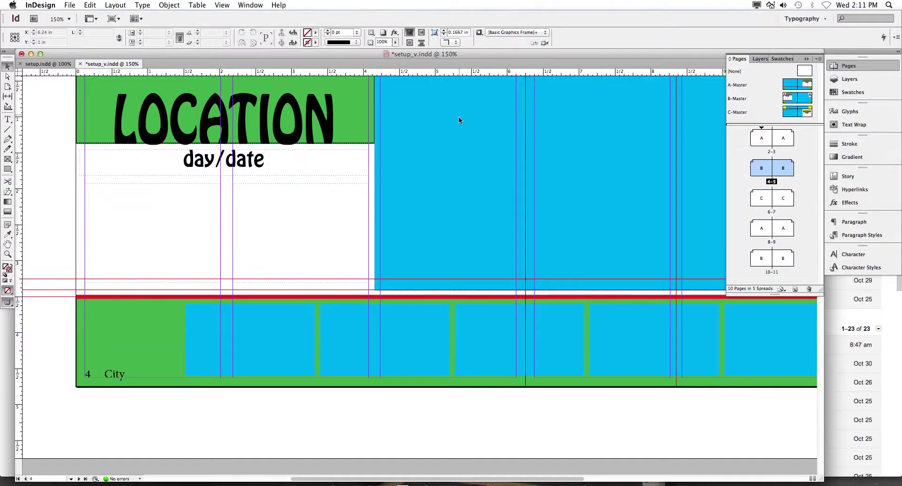
Zoom out and step through spreads 4-5, 6-7, 8-9 and 10-11.
{"action": "key", "text": "super+minus"}
{"action": "key", "text": "super+minus"}
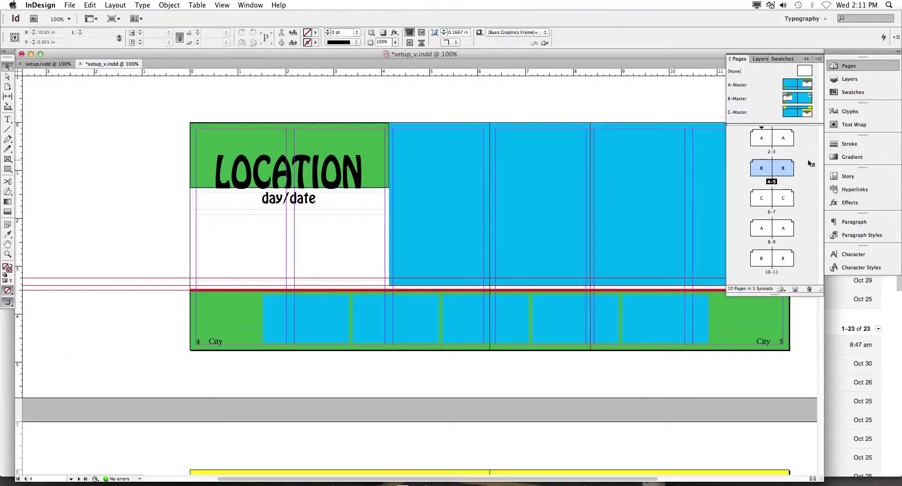
{"action": "left_click", "coordinate": [776, 139]}
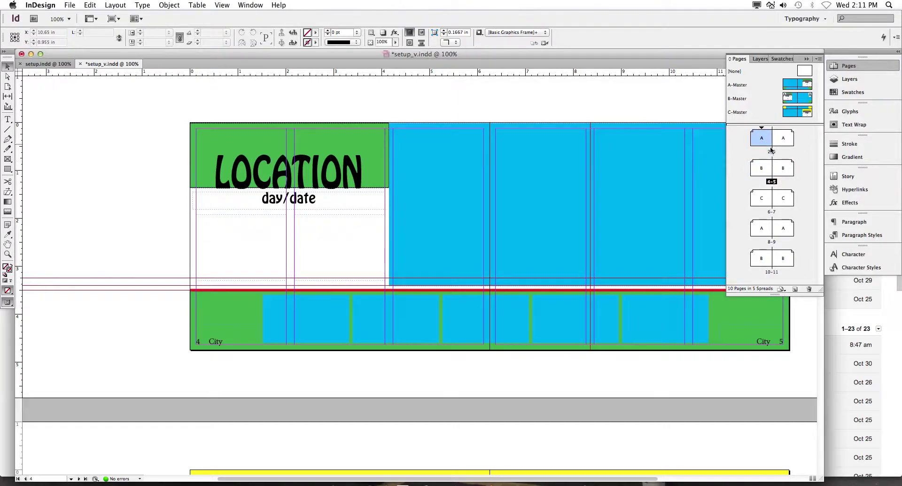
{"action": "left_click", "coordinate": [772, 183]}
{"action": "double_click", "coordinate": [772, 212]}
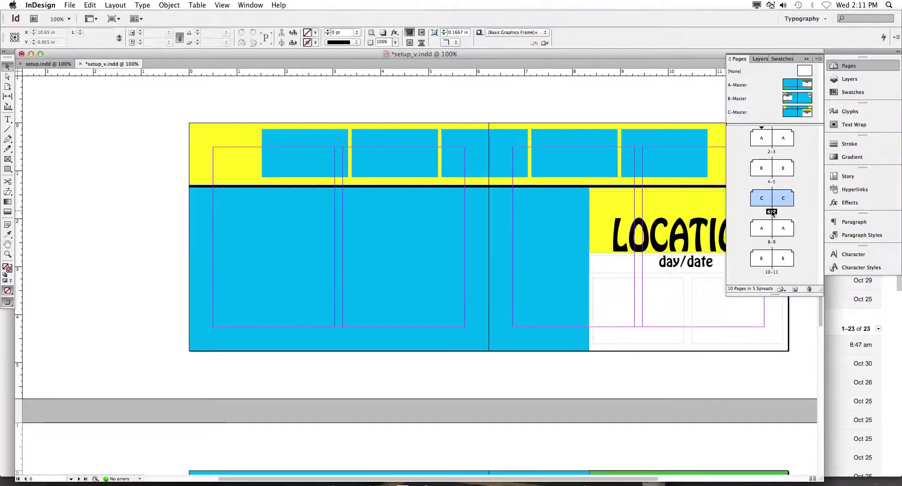
{"action": "double_click", "coordinate": [772, 242]}
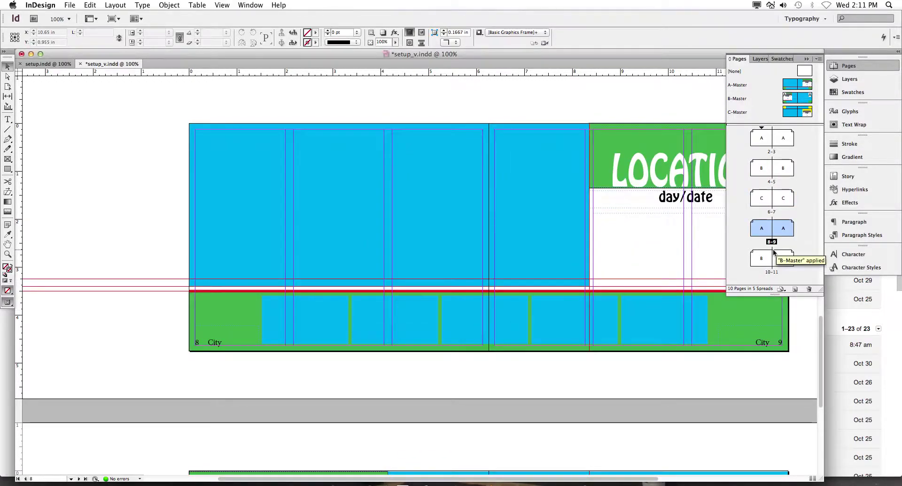
{"action": "double_click", "coordinate": [771, 271]}
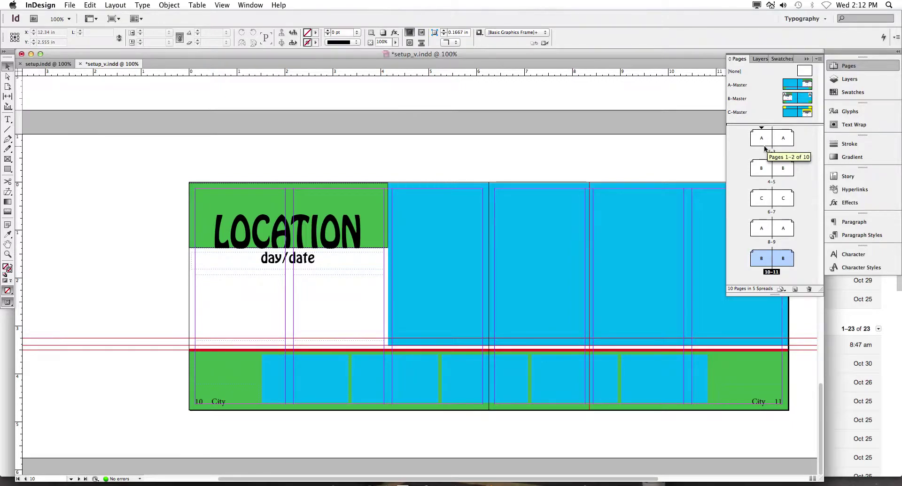
Glance at C-Master, then return through spread 8-9 to spread 10-11.
{"action": "double_click", "coordinate": [745, 112]}
{"action": "double_click", "coordinate": [774, 241]}
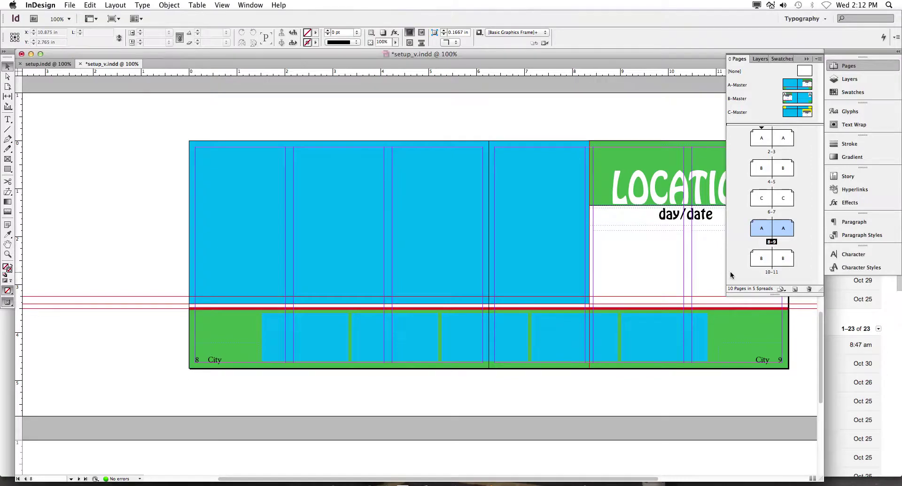
{"action": "double_click", "coordinate": [774, 272]}
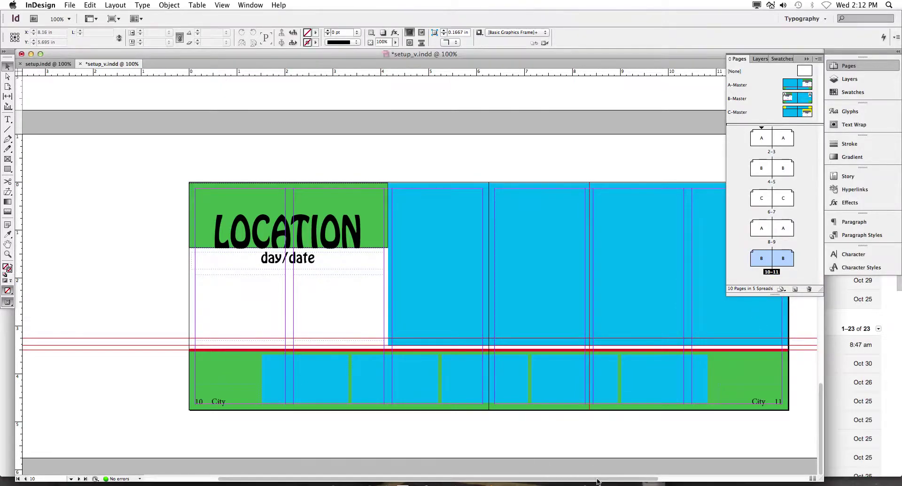
{"action": "scroll", "coordinate": [610, 472], "scroll_direction": "right", "scroll_amount": 5}
{"action": "scroll", "coordinate": [634, 472], "scroll_direction": "right", "scroll_amount": 1}
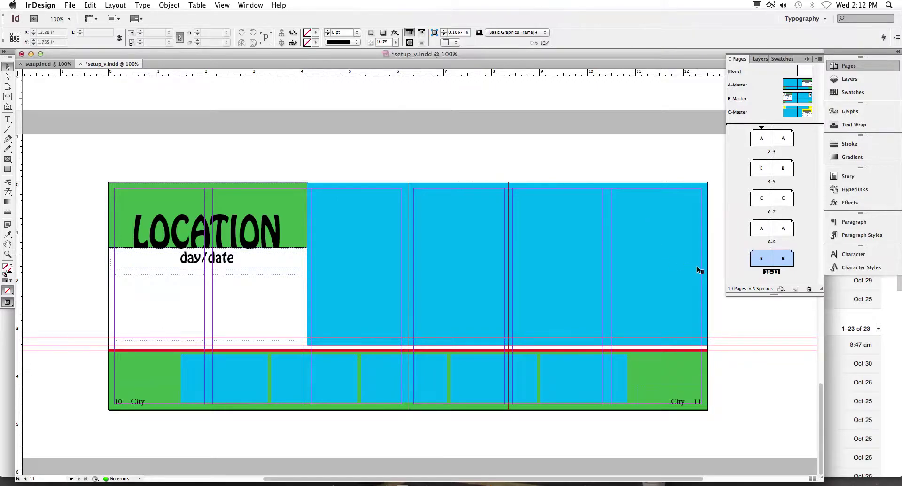
{"action": "left_click", "coordinate": [660, 242]}
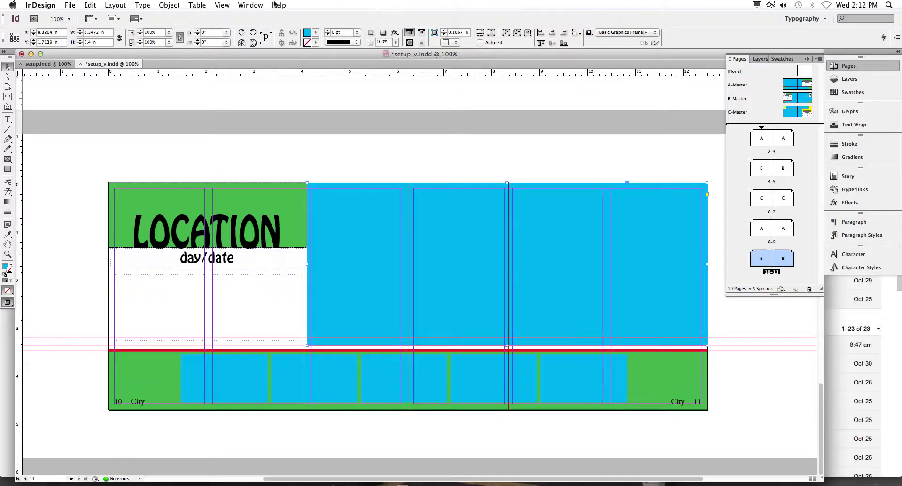
{"action": "left_click", "coordinate": [315, 32]}
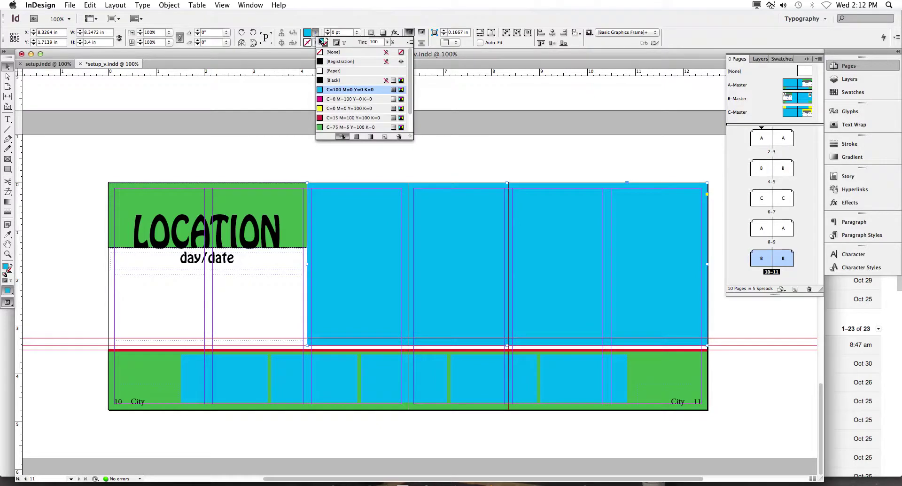
{"action": "left_click", "coordinate": [345, 118]}
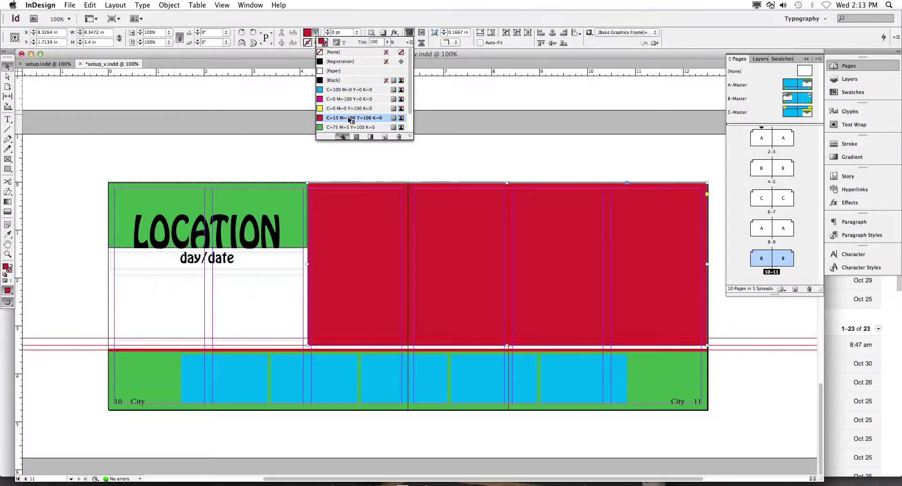
{"action": "left_click", "coordinate": [503, 134]}
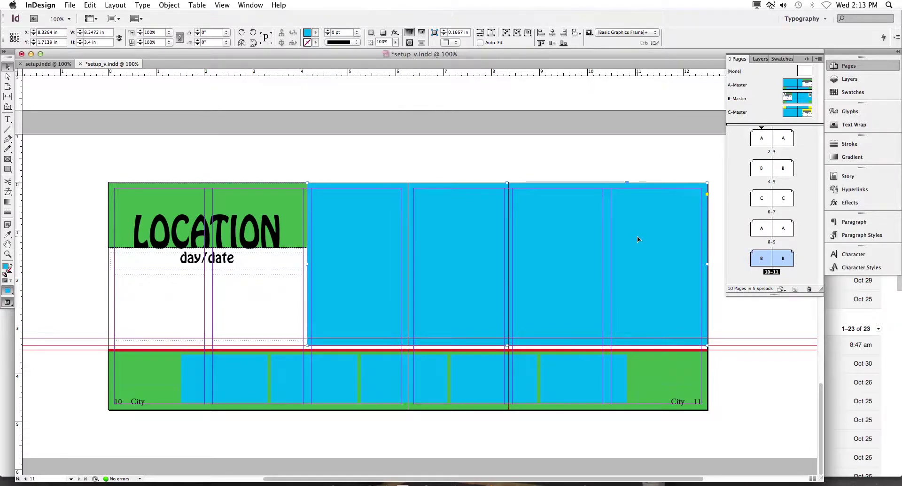
{"action": "left_click", "coordinate": [818, 59]}
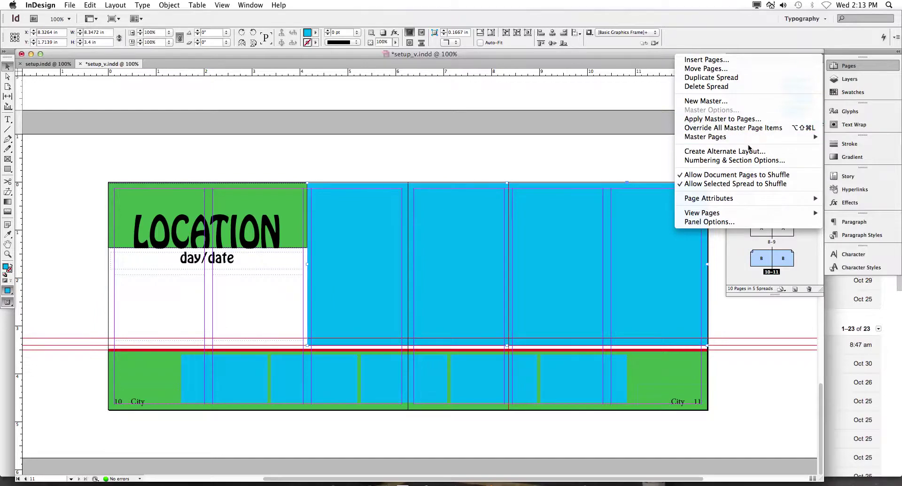
Detach spread 10-11's large right-hand frame from its master and fill it red C=15 M=100 Y=100 K=0.
{"action": "mouse_move", "coordinate": [748, 140]}
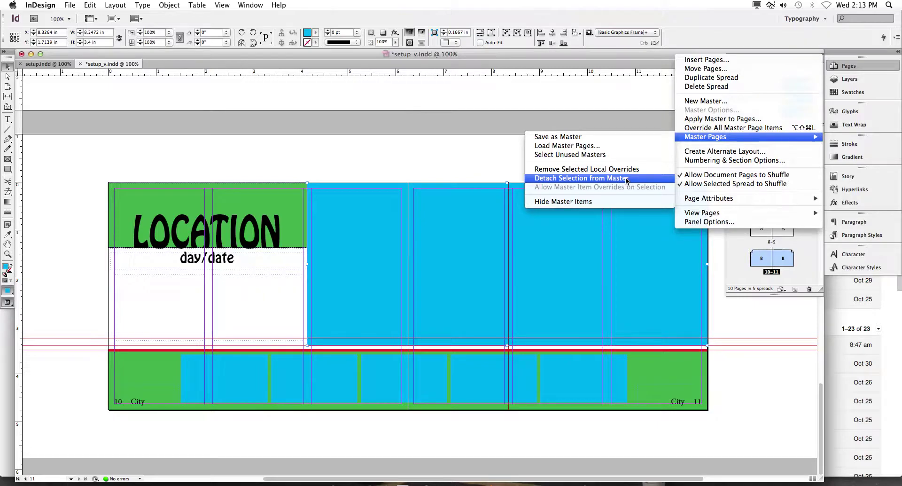
{"action": "left_click", "coordinate": [626, 179]}
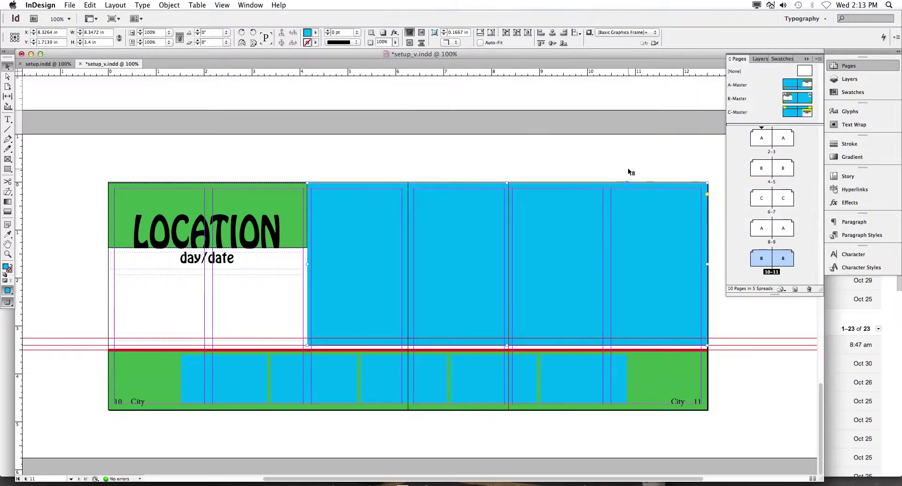
{"action": "left_click", "coordinate": [315, 32]}
{"action": "left_click", "coordinate": [341, 118]}
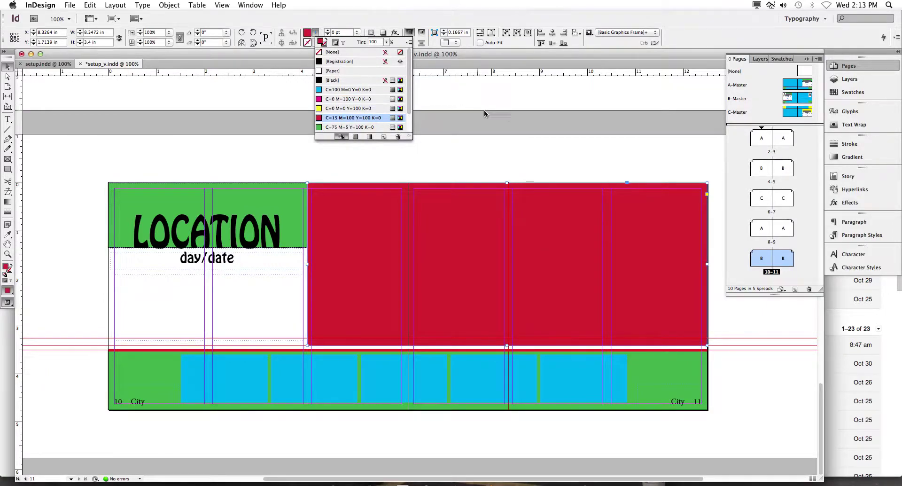
{"action": "left_click", "coordinate": [509, 119]}
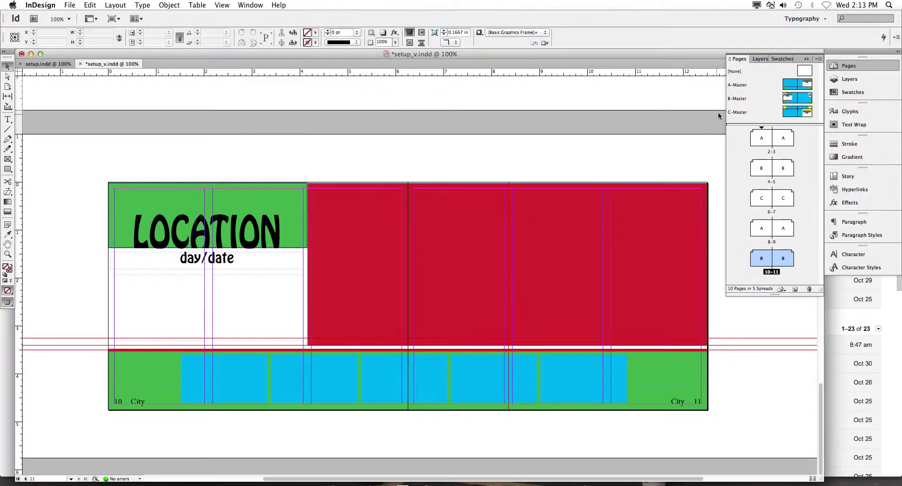
Refill B-Master's large right-hand frame from cyan to red C=15 M=100 Y=100 K=0.
{"action": "double_click", "coordinate": [737, 98]}
{"action": "scroll", "coordinate": [550, 194], "scroll_direction": "right", "scroll_amount": 3}
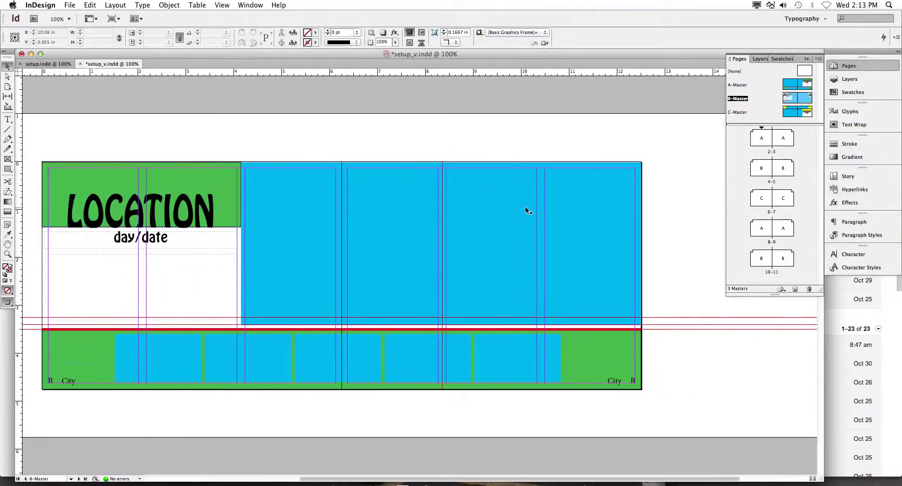
{"action": "scroll", "coordinate": [524, 205], "scroll_direction": "right", "scroll_amount": 5}
{"action": "scroll", "coordinate": [524, 205], "scroll_direction": "left", "scroll_amount": 12}
{"action": "scroll", "coordinate": [544, 212], "scroll_direction": "right", "scroll_amount": 3}
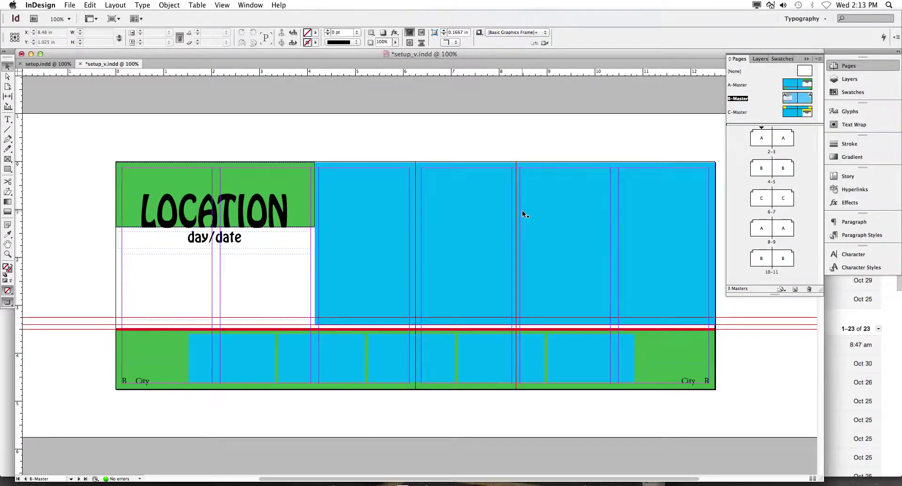
{"action": "left_click", "coordinate": [563, 206]}
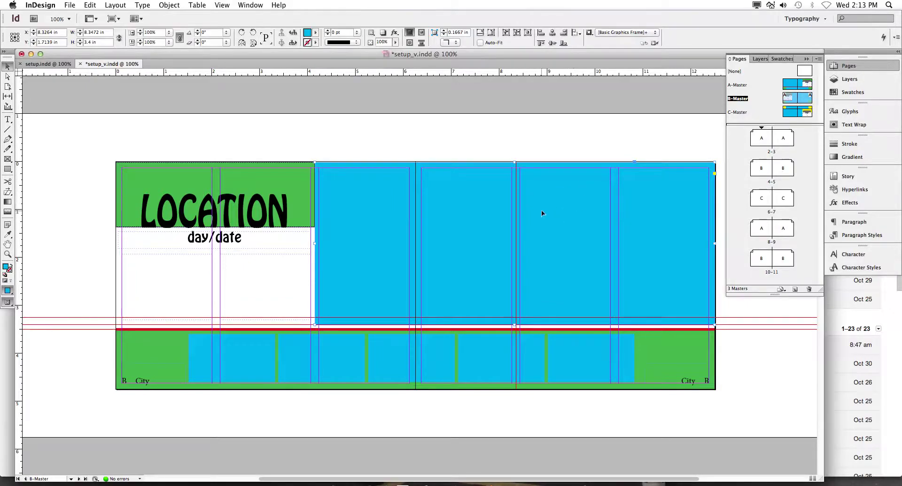
{"action": "left_click", "coordinate": [315, 32]}
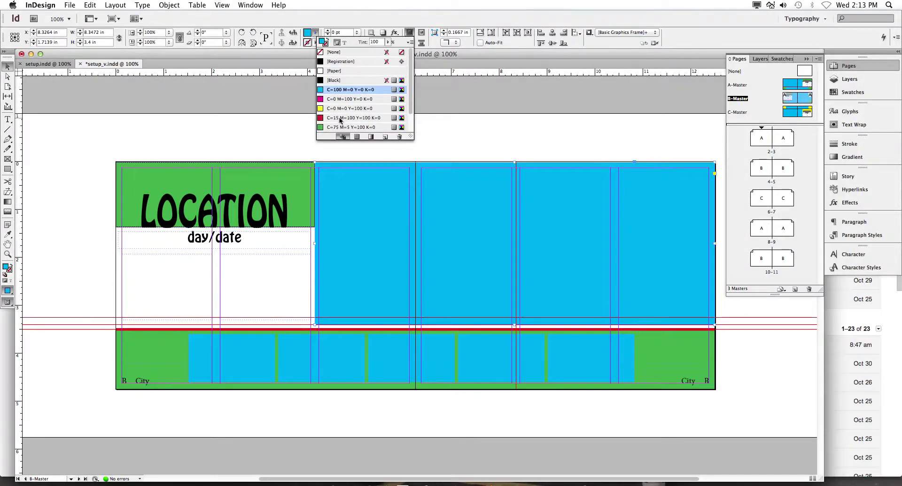
{"action": "left_click", "coordinate": [340, 118]}
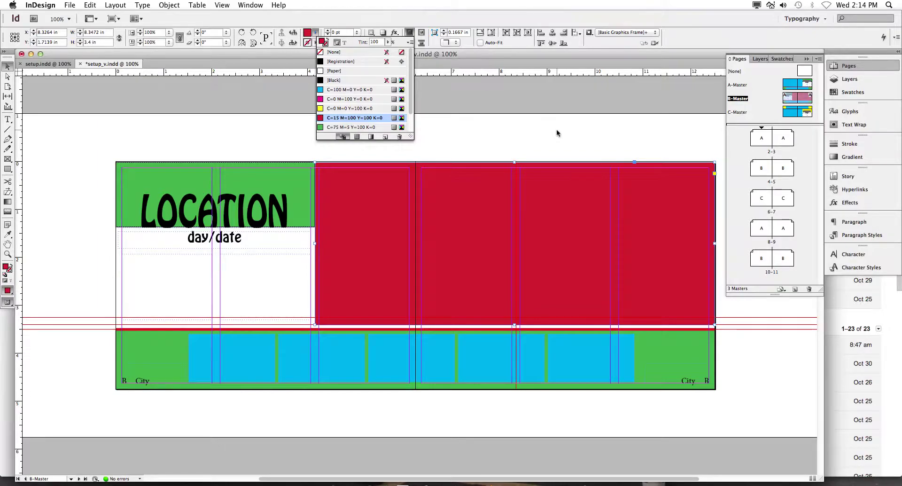
{"action": "left_click", "coordinate": [690, 146]}
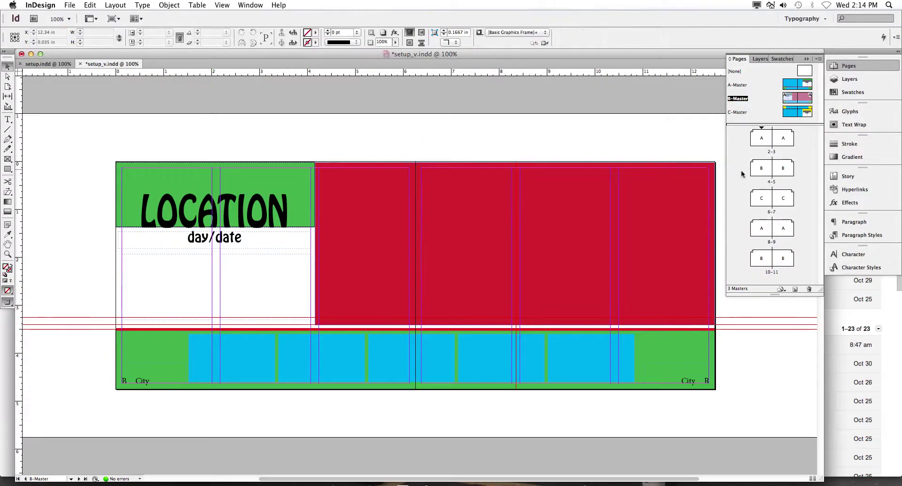
Check spreads 4-5, 6-7, 8-9 and 10-11 for the red box, then return to spread 2-3.
{"action": "double_click", "coordinate": [764, 173]}
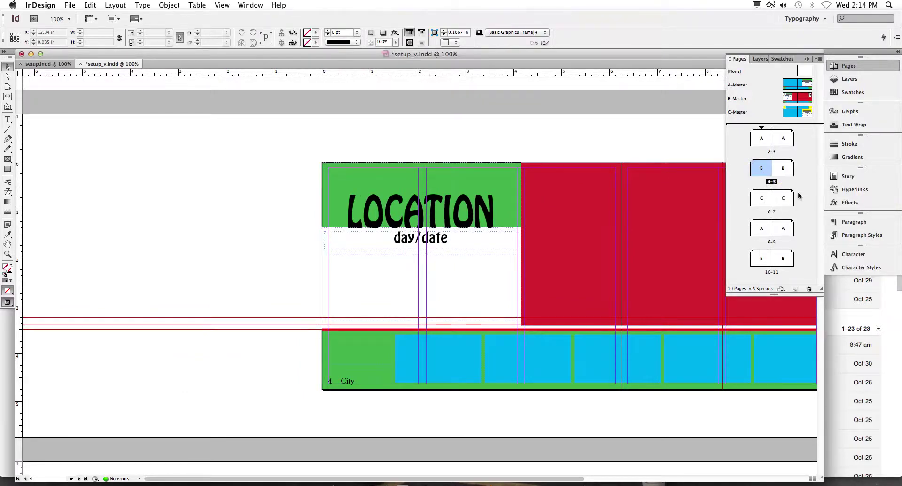
{"action": "double_click", "coordinate": [766, 198]}
{"action": "double_click", "coordinate": [761, 228]}
{"action": "double_click", "coordinate": [766, 258]}
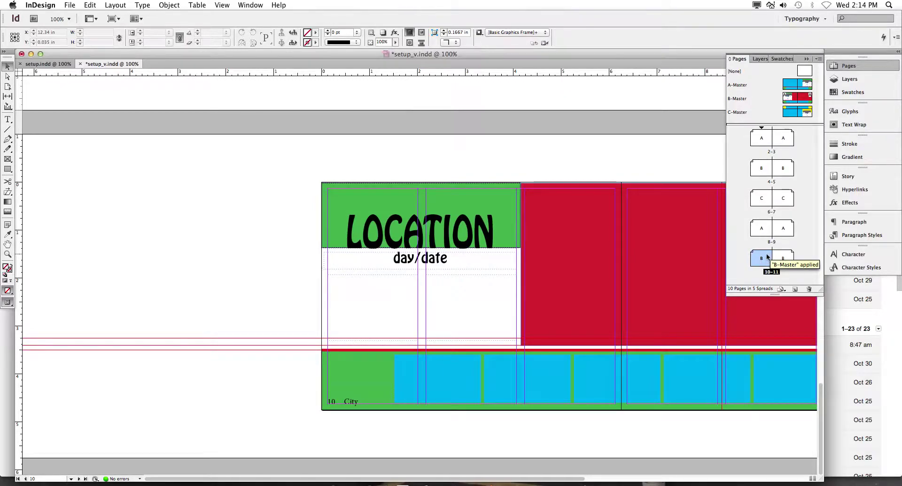
{"action": "double_click", "coordinate": [783, 137]}
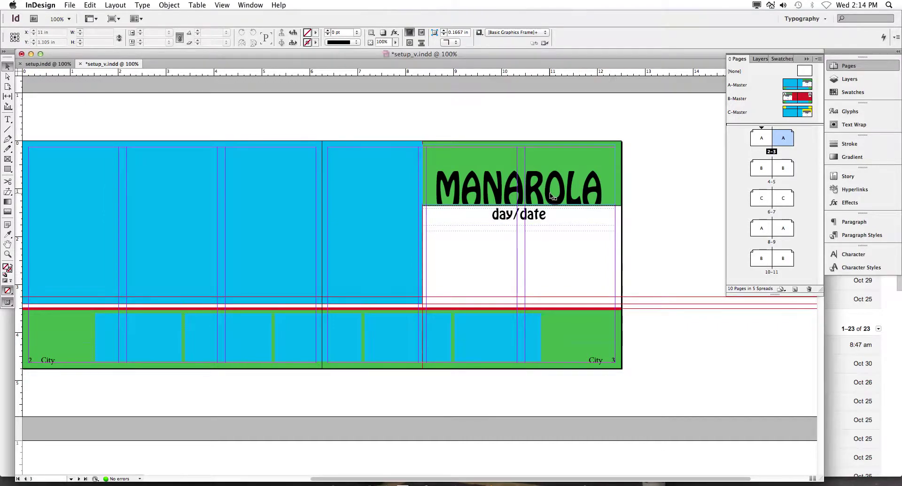
Remove page 3's MANAROLA heading override so it reverts to LOCATION, then display C-Master.
{"action": "left_click", "coordinate": [538, 183]}
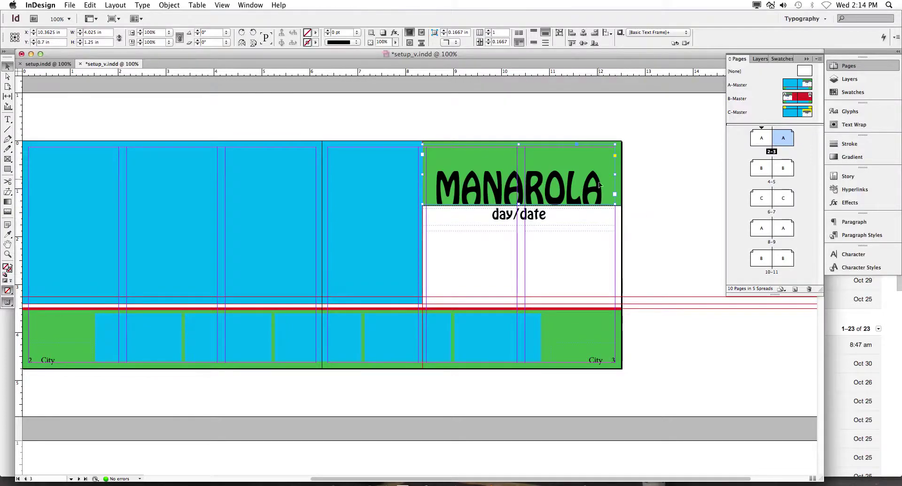
{"action": "left_click", "coordinate": [821, 60]}
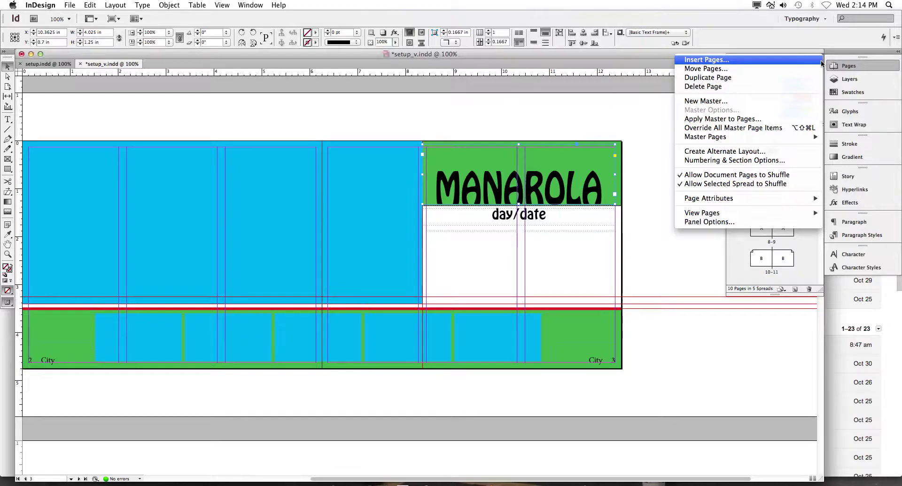
{"action": "mouse_move", "coordinate": [747, 140]}
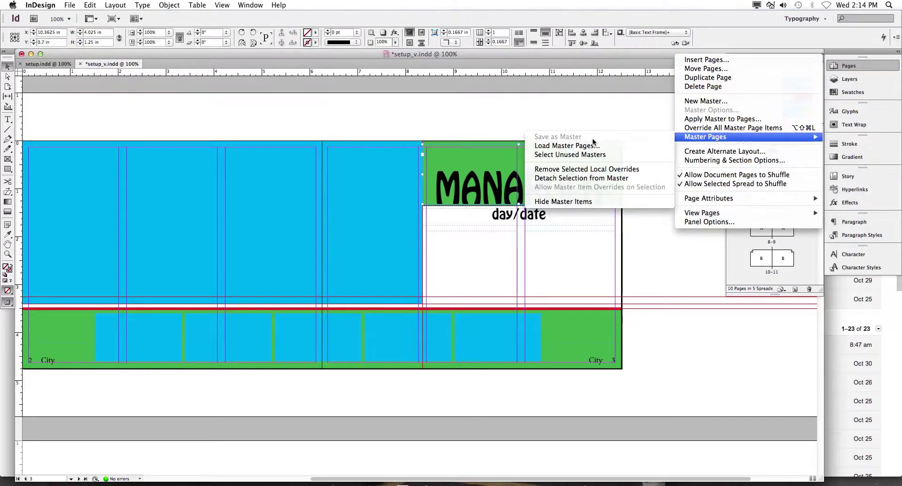
{"action": "left_click", "coordinate": [608, 168]}
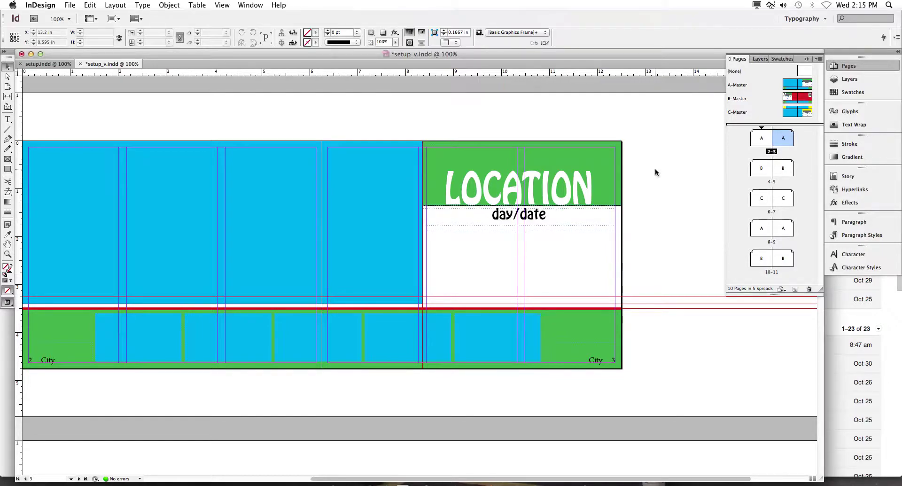
{"action": "double_click", "coordinate": [741, 112]}
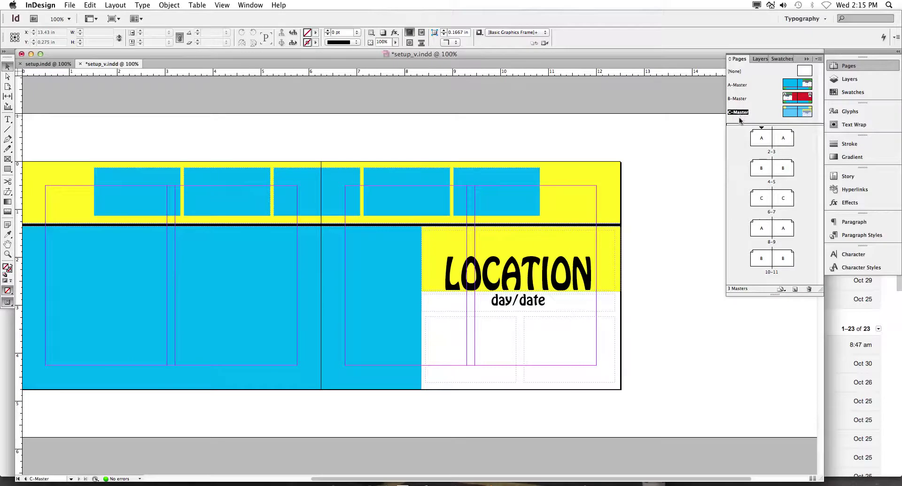
Switch the view to Fit Spread in Window.
{"action": "left_click", "coordinate": [775, 143]}
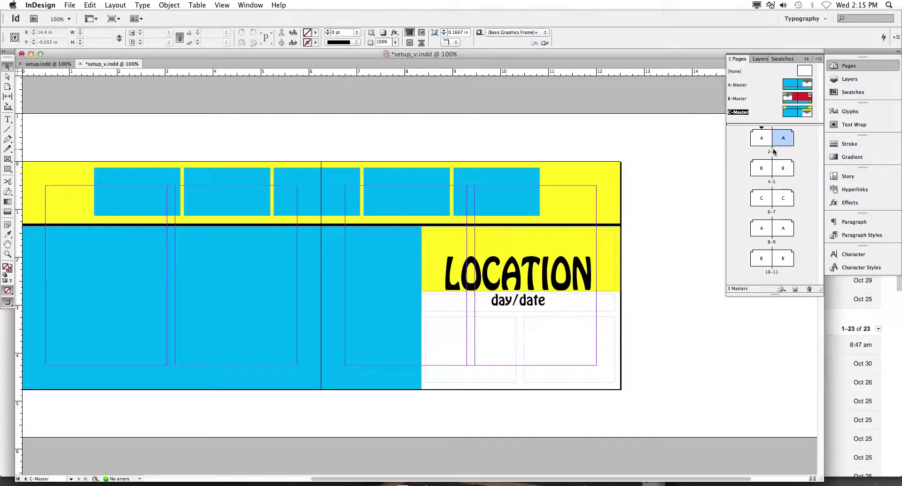
{"action": "double_click", "coordinate": [772, 152]}
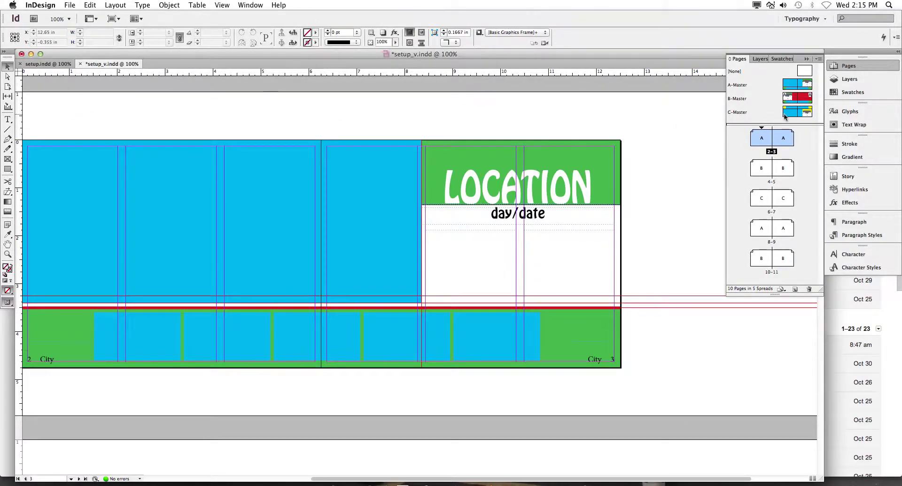
{"action": "double_click", "coordinate": [739, 112]}
{"action": "left_click", "coordinate": [221, 5]}
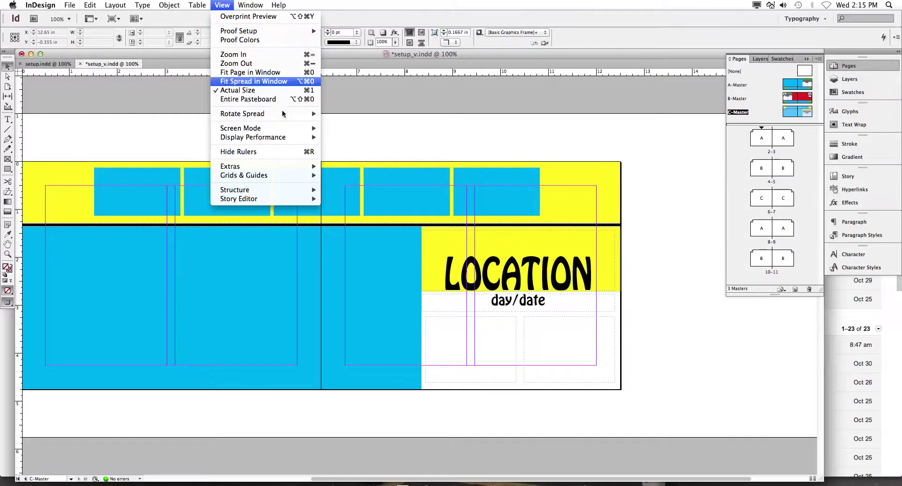
{"action": "left_click", "coordinate": [275, 82]}
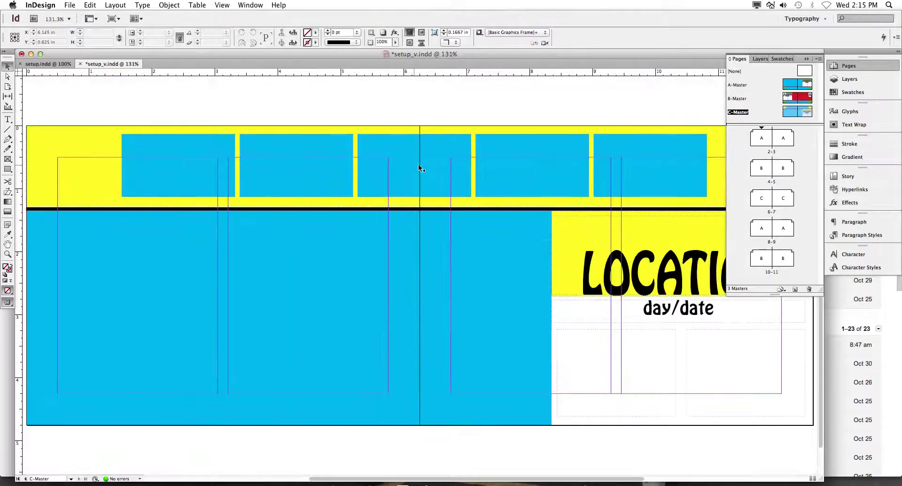
Review spreads 2-3 through 10-11 at full-spread view and save setup_v.indd.
{"action": "double_click", "coordinate": [770, 138]}
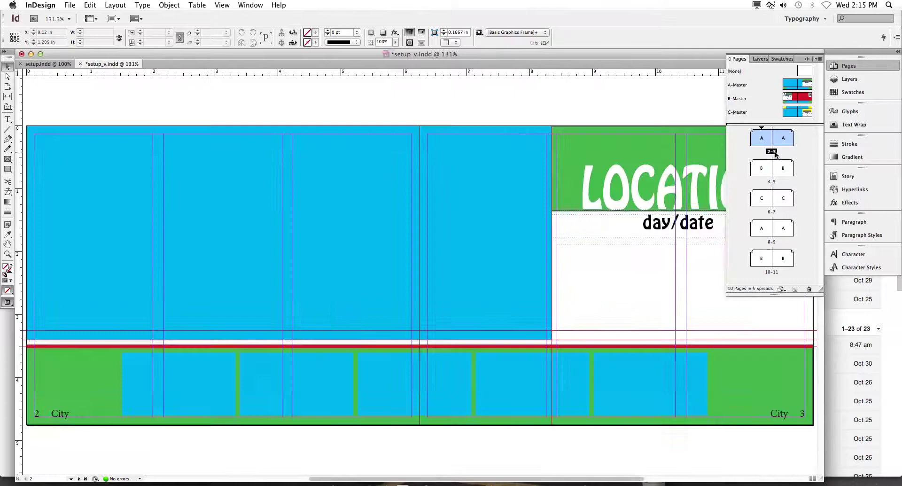
{"action": "double_click", "coordinate": [772, 174]}
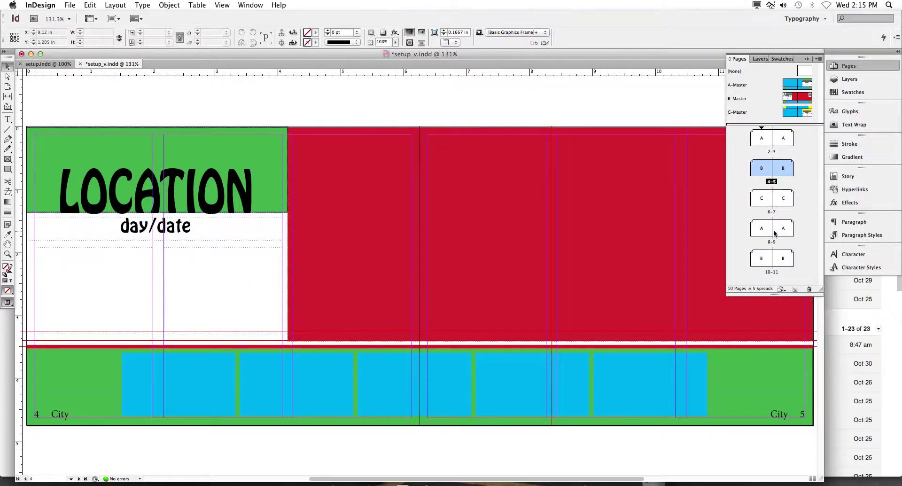
{"action": "double_click", "coordinate": [773, 212]}
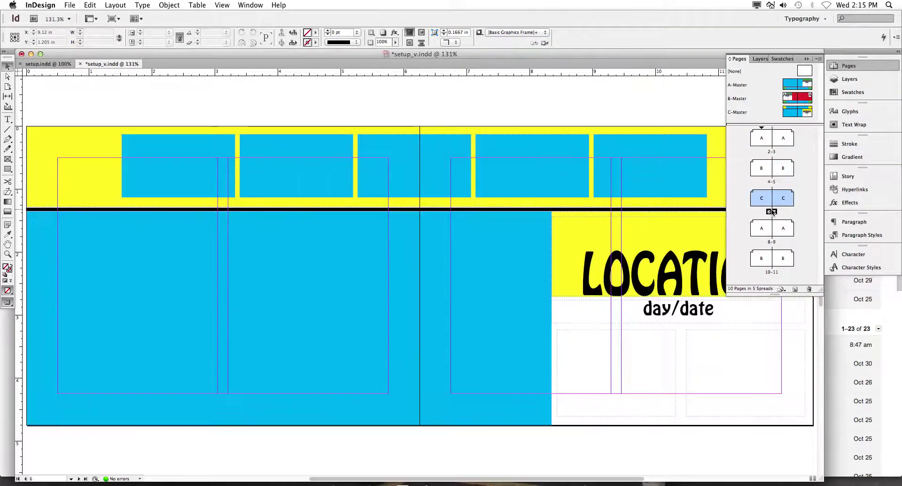
{"action": "double_click", "coordinate": [772, 242]}
{"action": "double_click", "coordinate": [772, 272]}
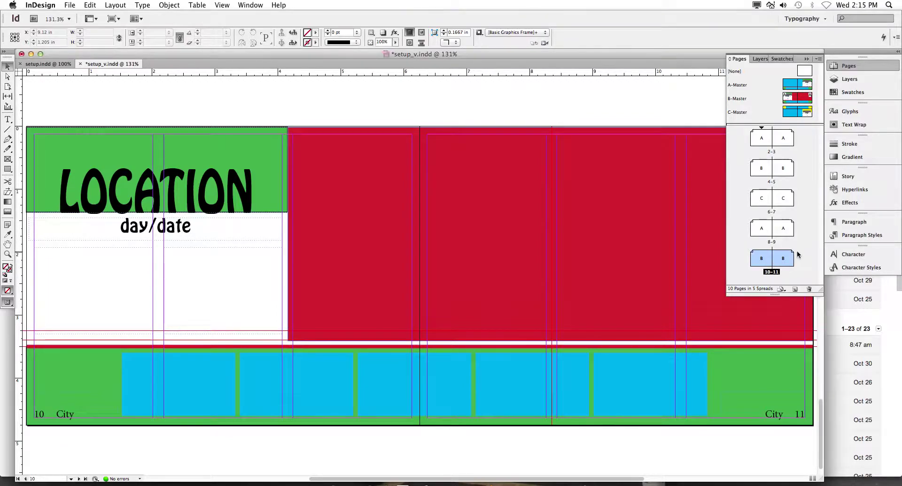
{"action": "key", "text": "super+s"}
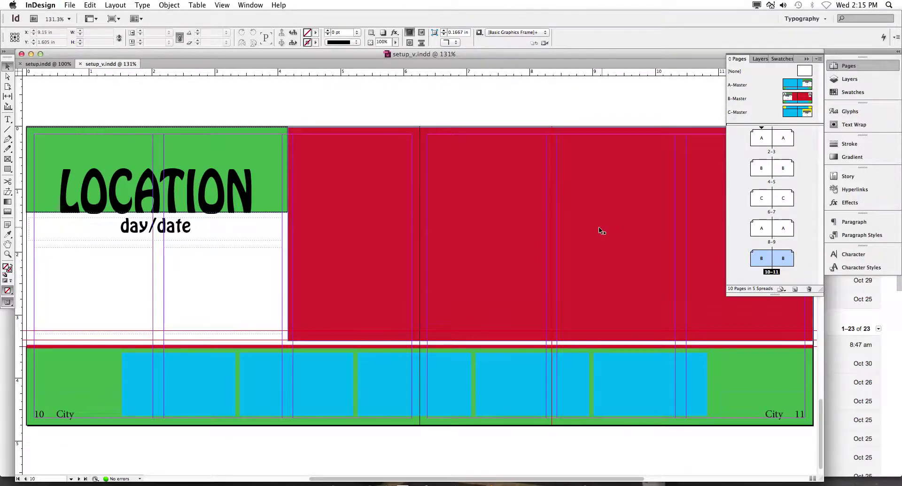